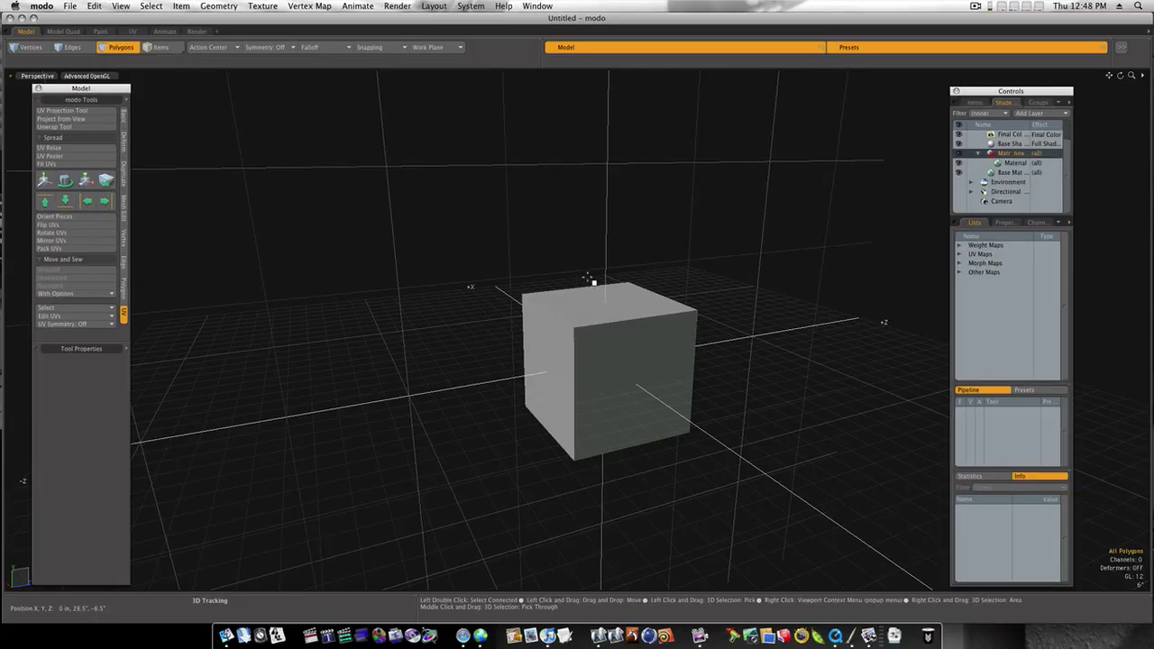
Step: Select all six polygons of the cube in Polygons mode
left_click_drag(615, 291, 520, 303, "alt")
key("3")
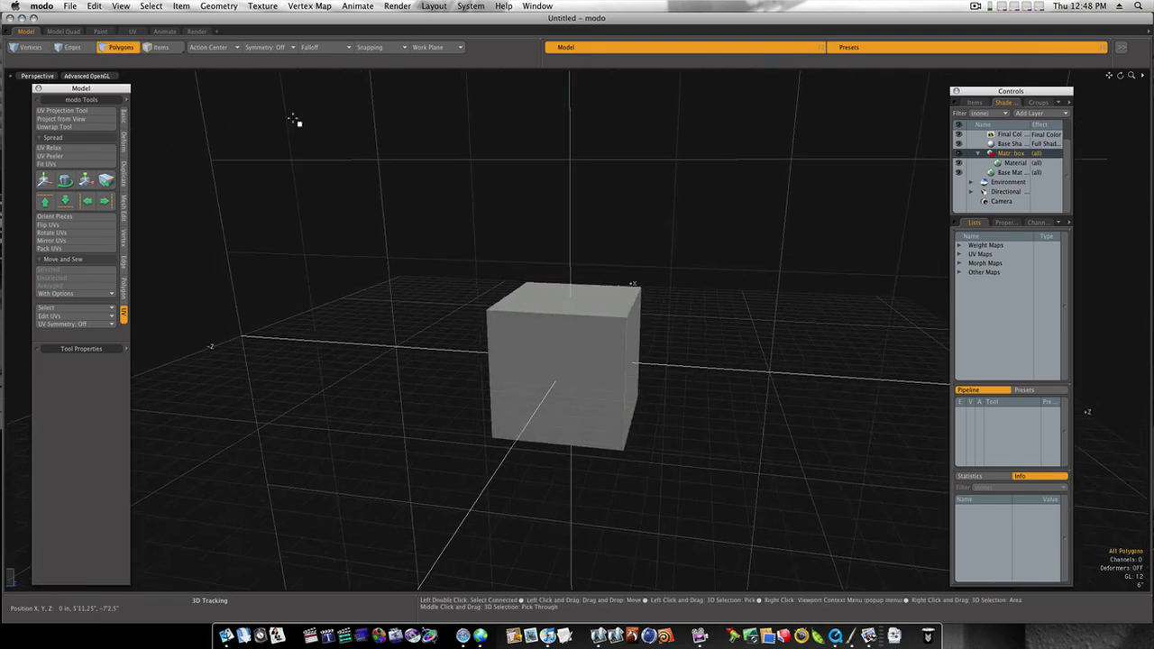
left_click_drag(530, 373, 610, 340, "alt")
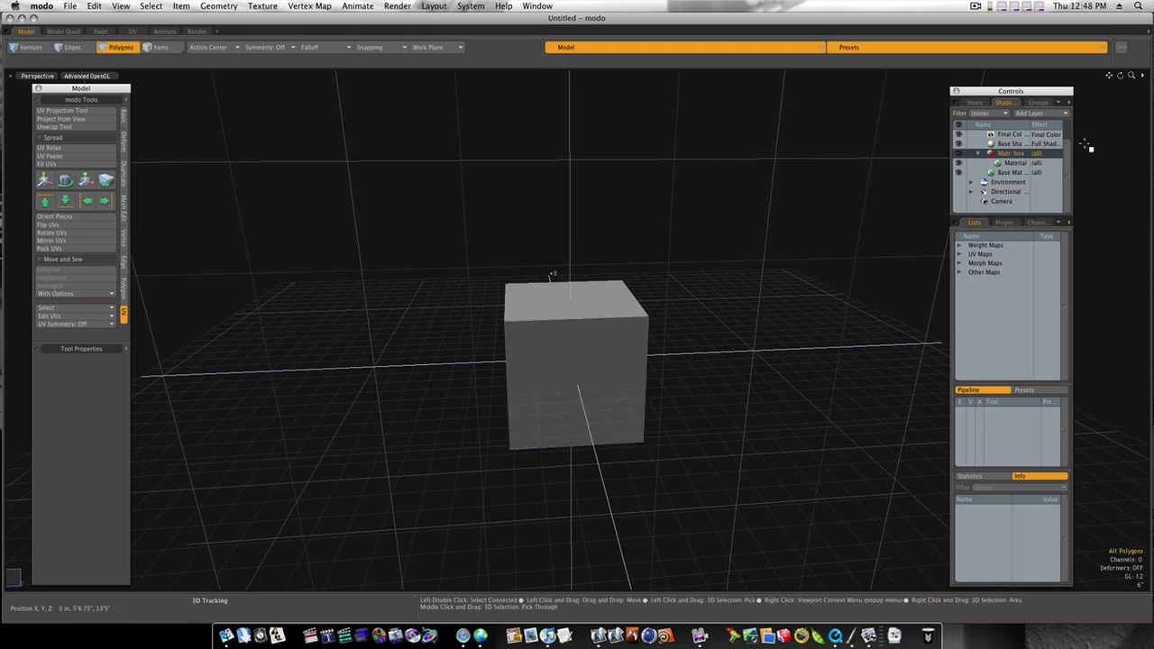
left_click(977, 155)
double_click(539, 389)
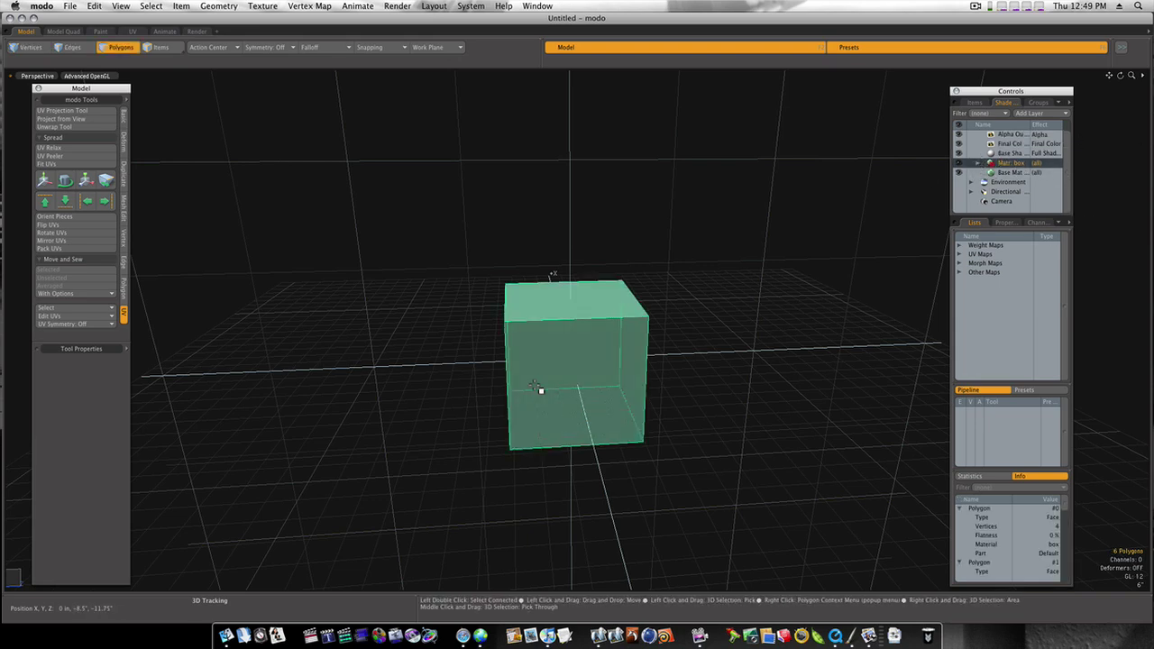
Step: Confirm the selection's material is named box, then show the Items list
key("m")
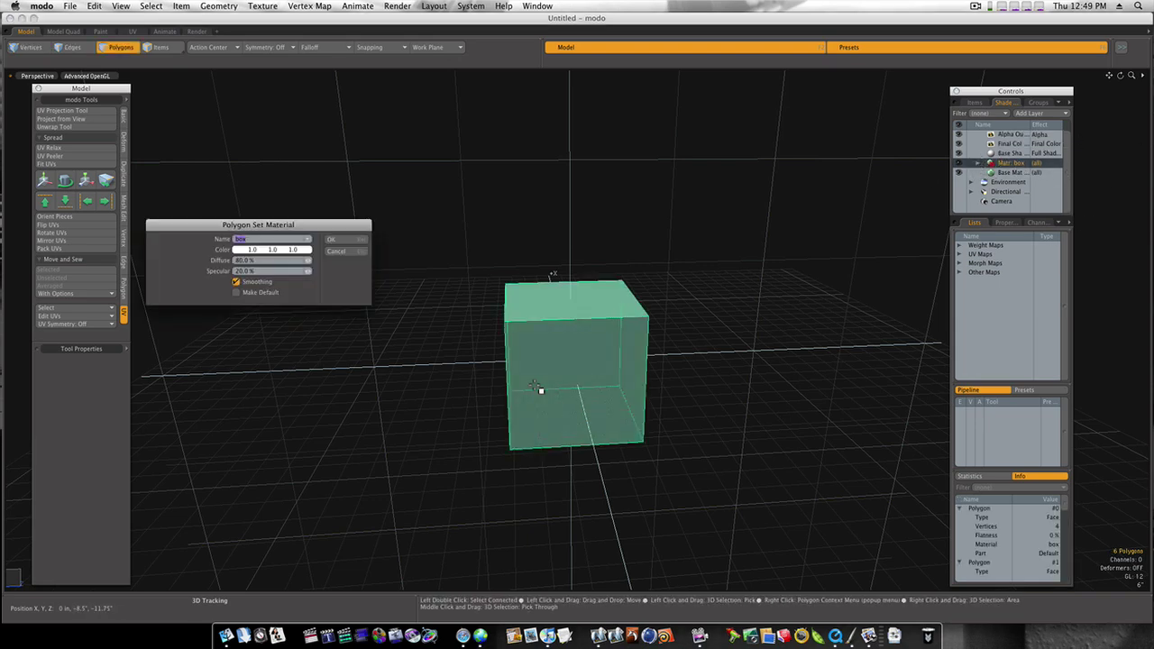
left_click(330, 256)
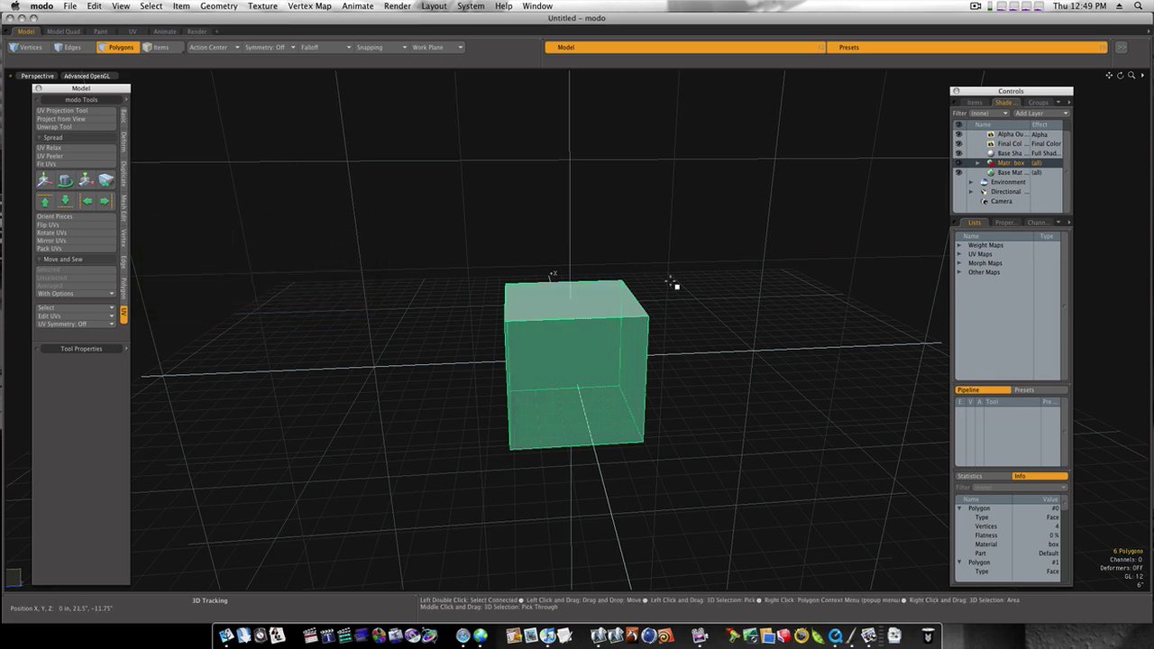
left_click(974, 103)
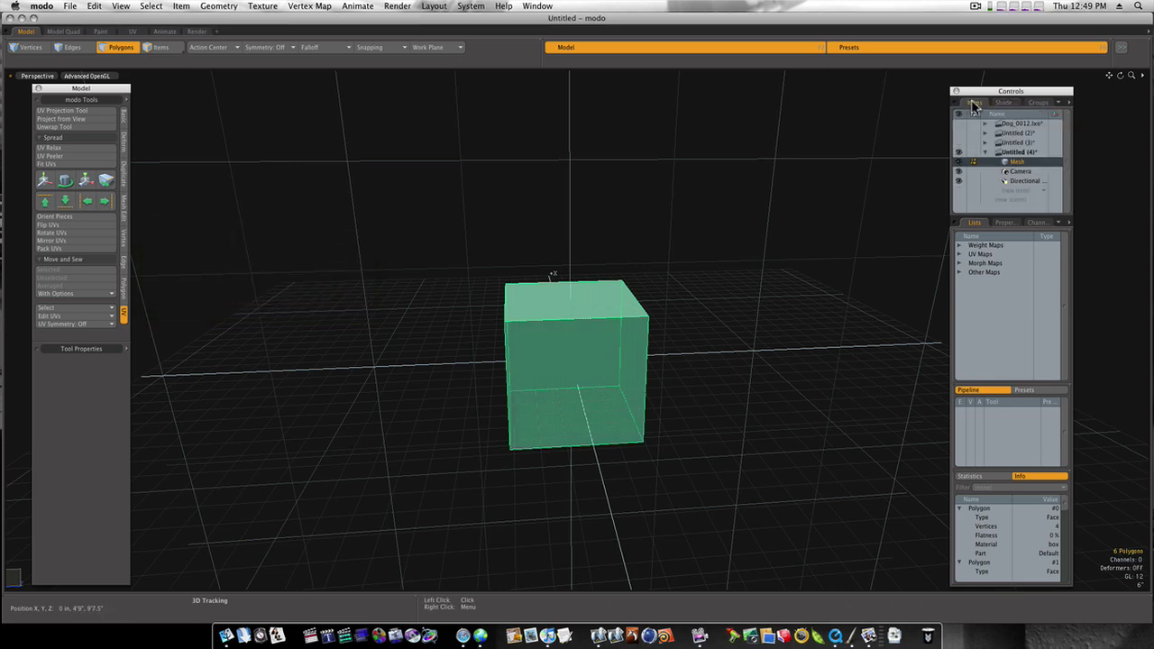
Step: Switch to the UV layout, dock the Model and Controls panels beside the viewports, and show the Shader tree
left_click(132, 32)
left_click_drag(112, 93, 510, 84)
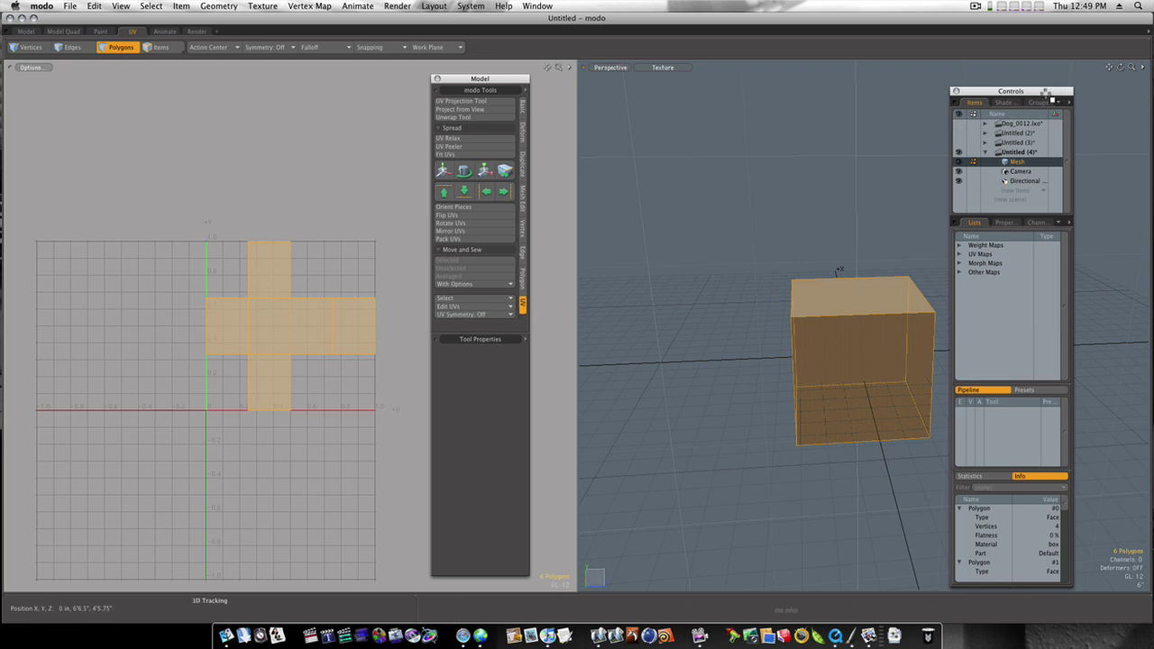
left_click_drag(1046, 93, 642, 90)
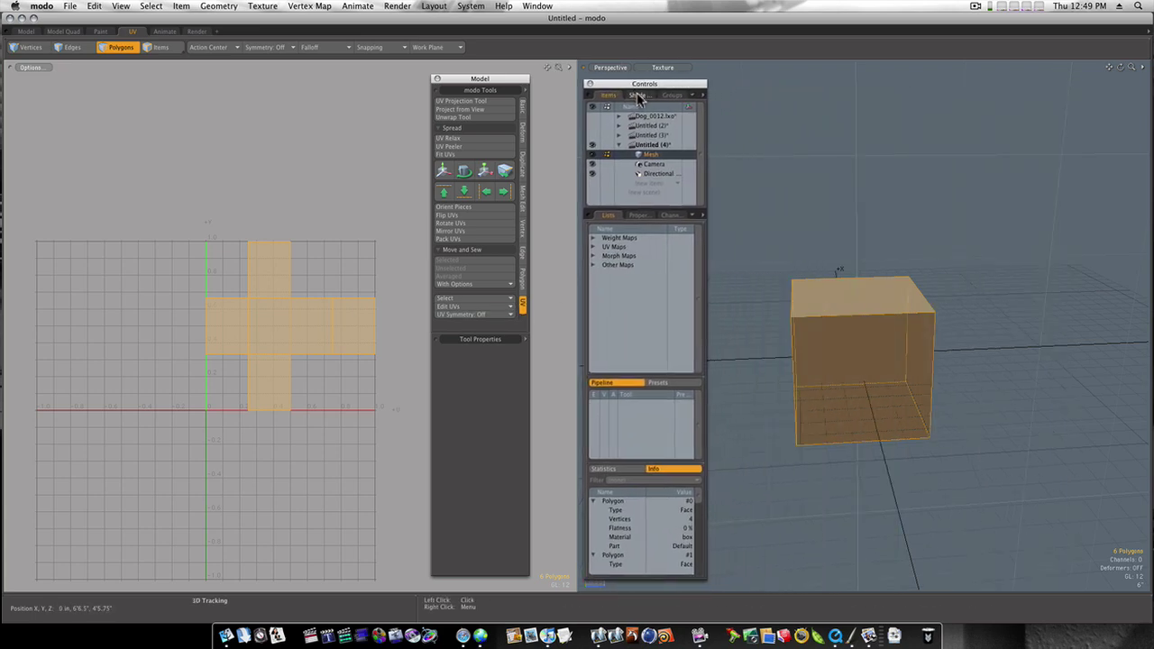
left_click(637, 95)
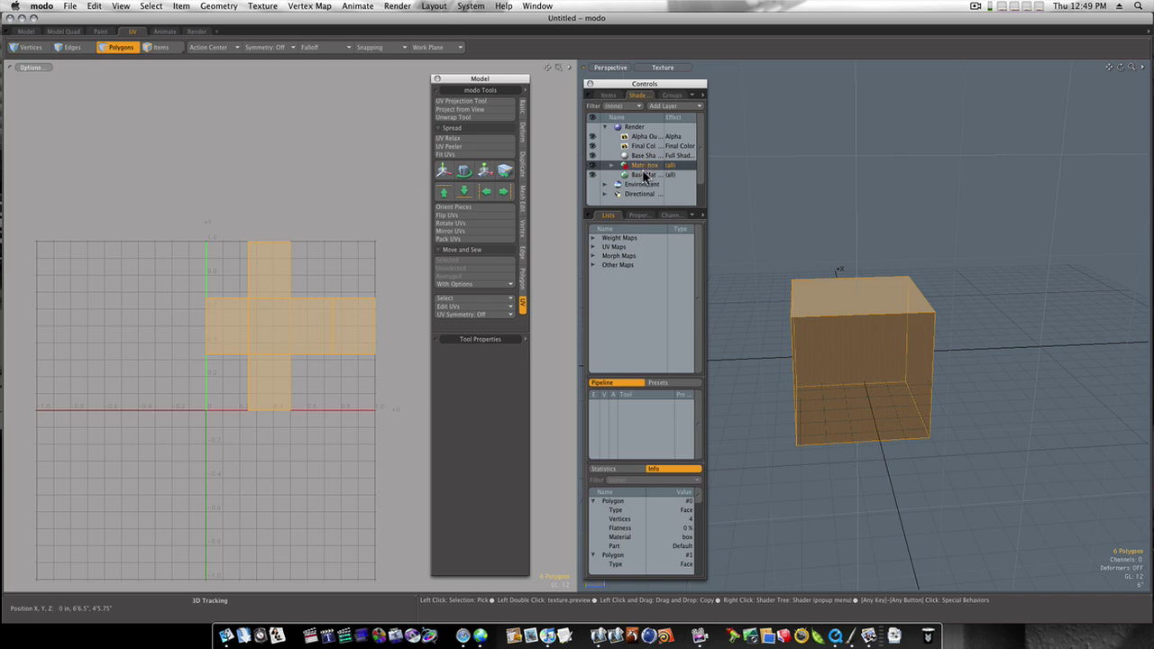
Step: Delete the old cube and create a new Cube from the Basic tools
left_click(891, 223)
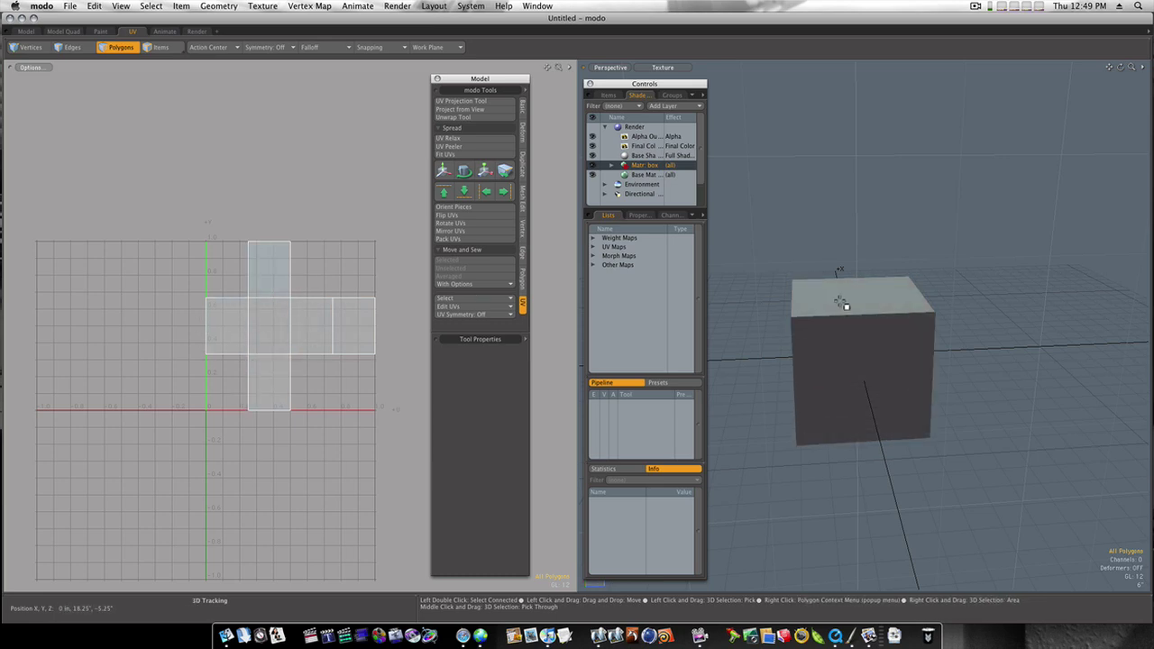
double_click(855, 335)
key("h")
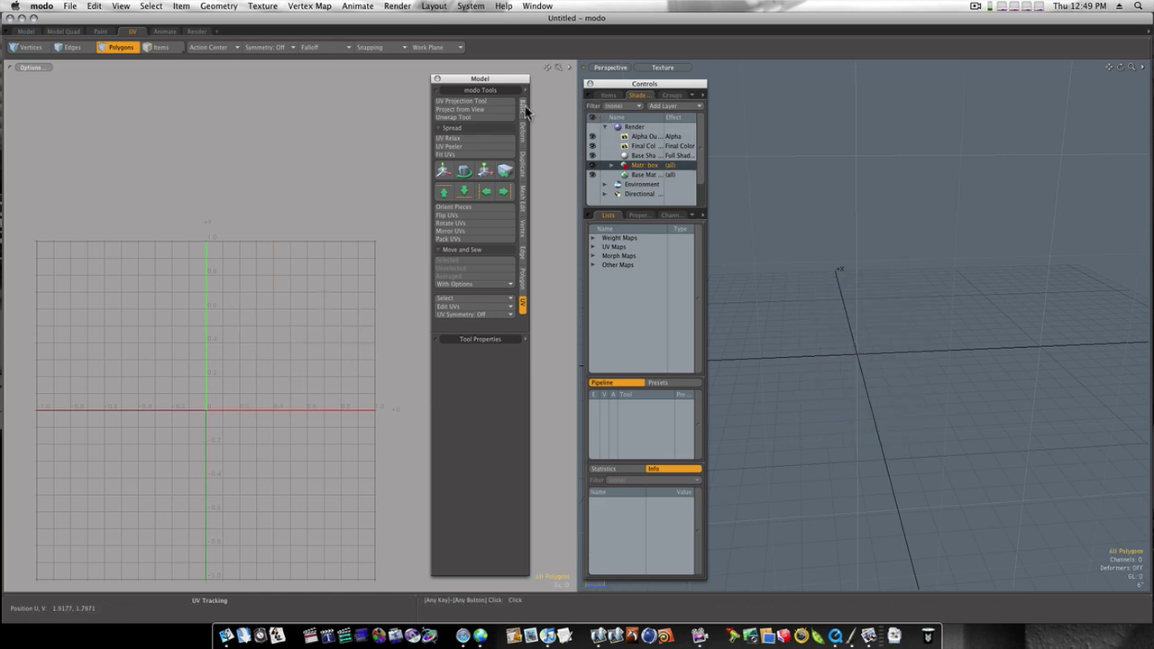
left_click(522, 106)
left_click(443, 109)
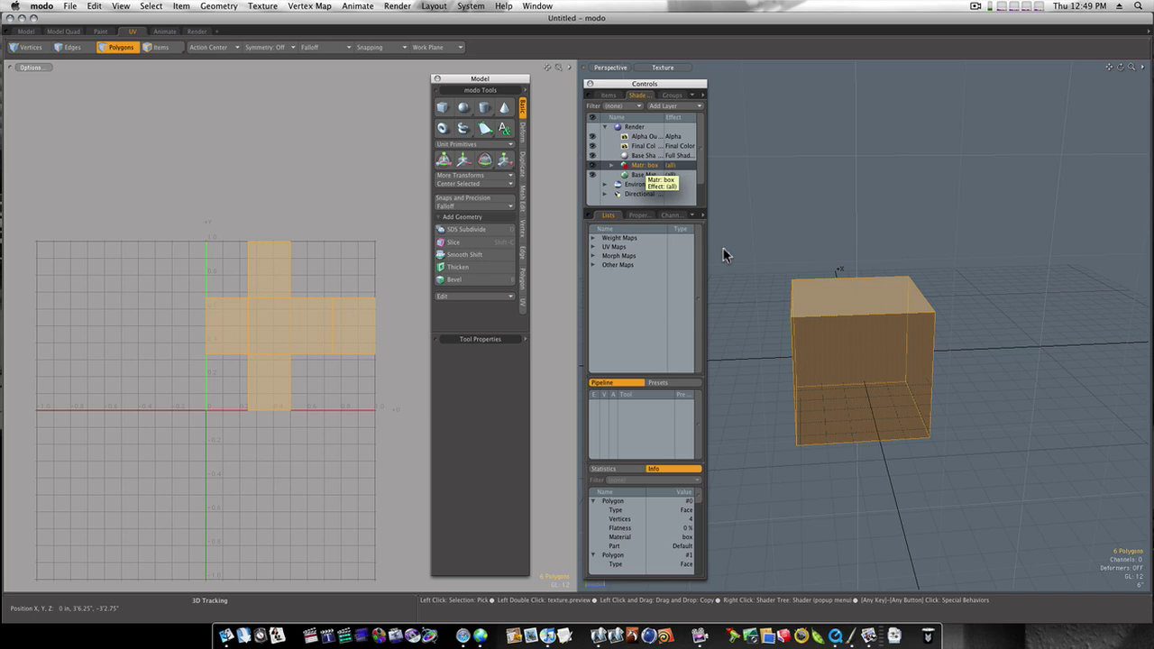
Step: Apply the Unwrap Tool to the new cube so all faces overlap in one 0–1 square
double_click(850, 311)
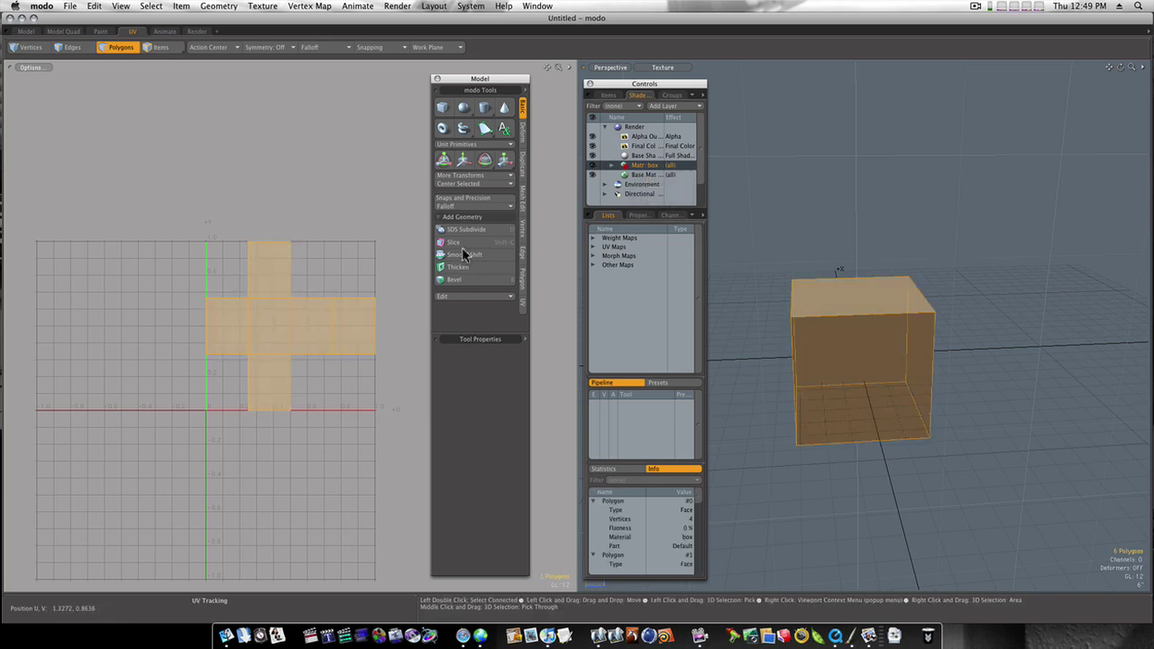
left_click(522, 305)
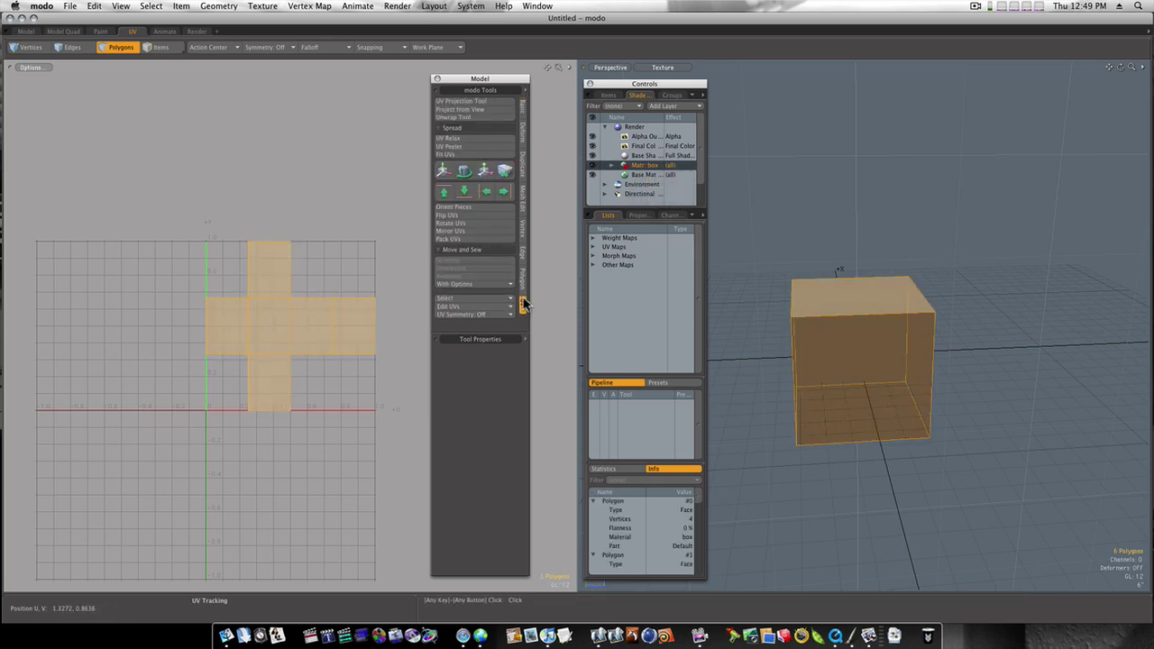
left_click(505, 117)
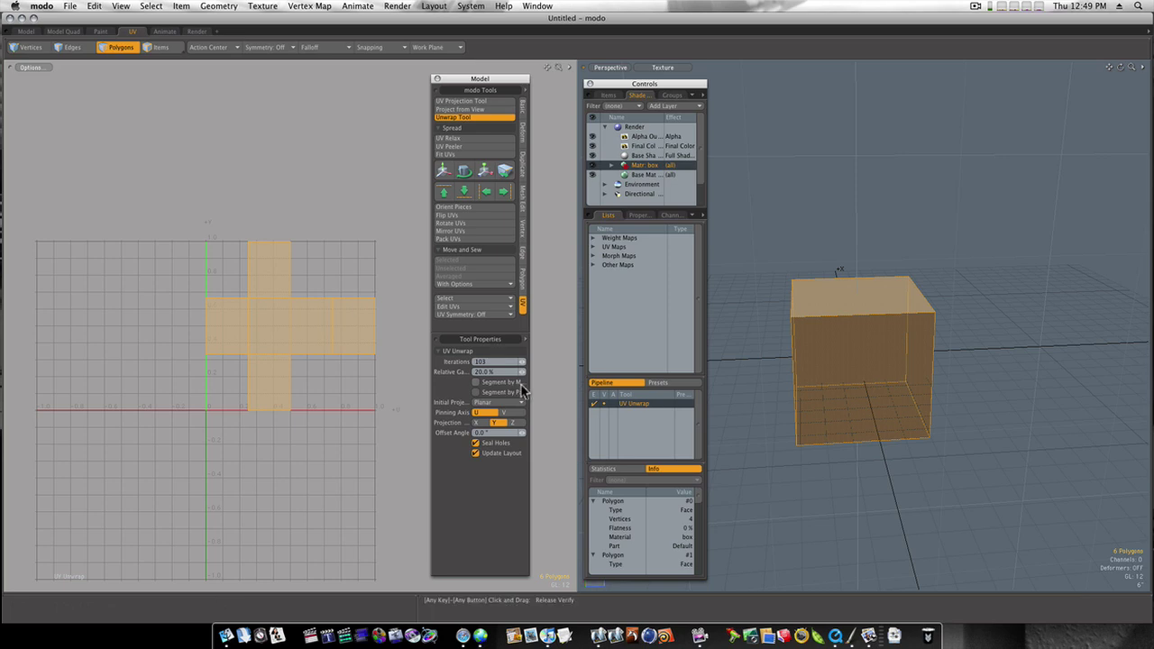
left_click_drag(528, 573, 575, 582)
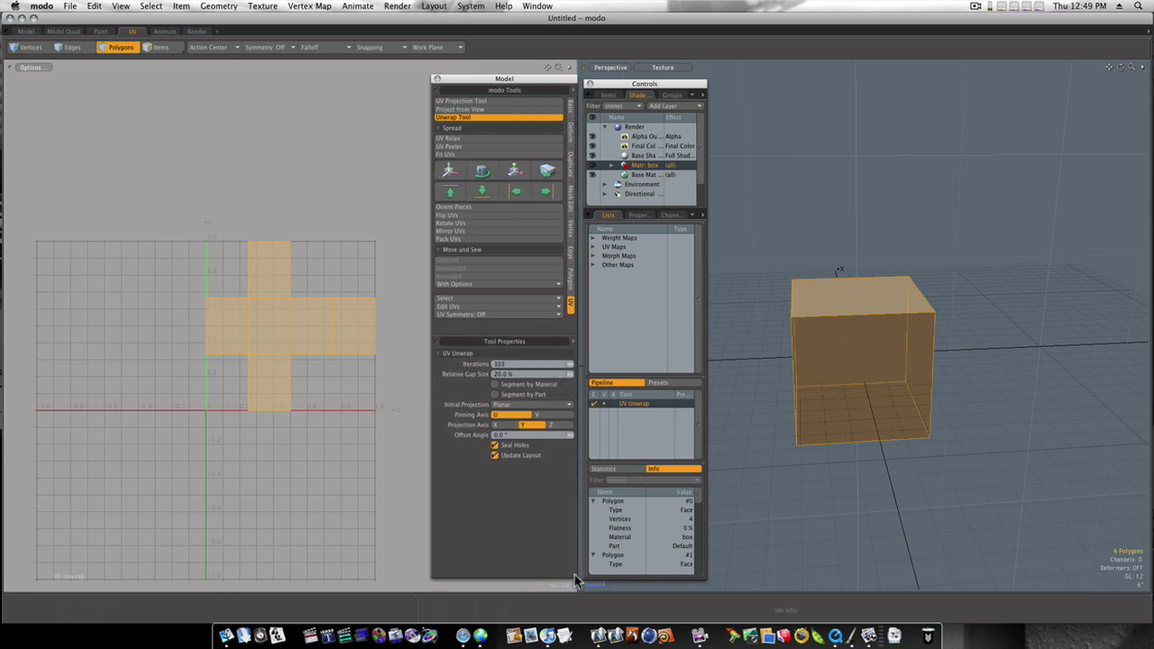
left_click(760, 385)
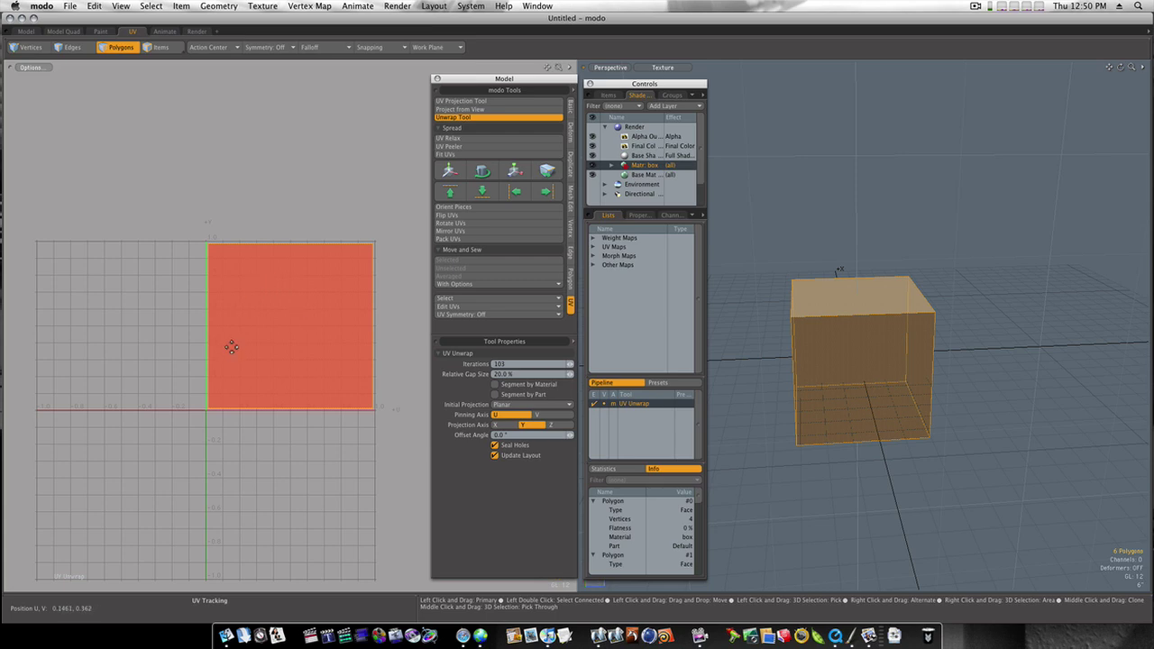
scroll(287, 230, "up", 3)
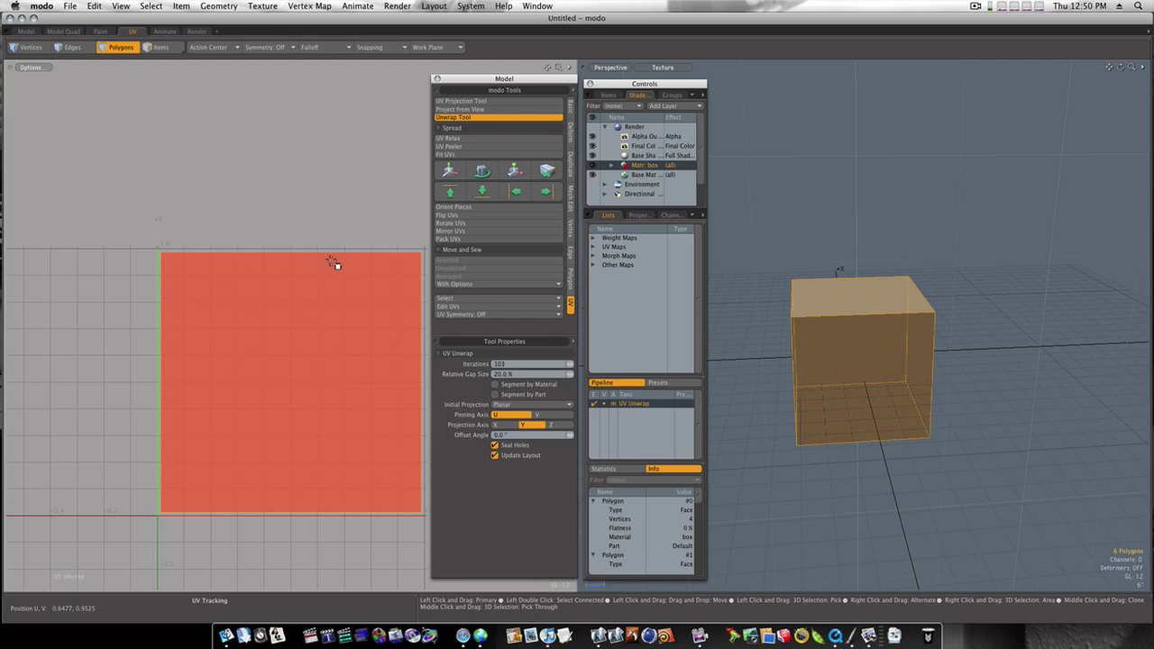
Step: Try UV Relax, then apply Fit UVs with Keep Proportion checked
key("space")
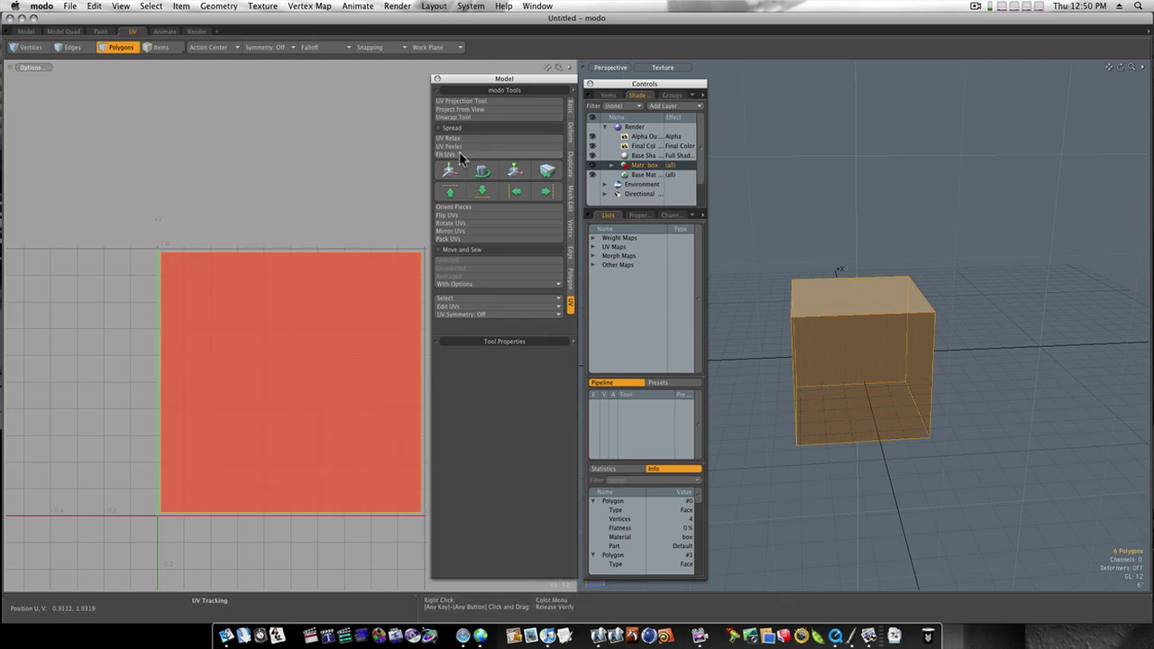
left_click(455, 139)
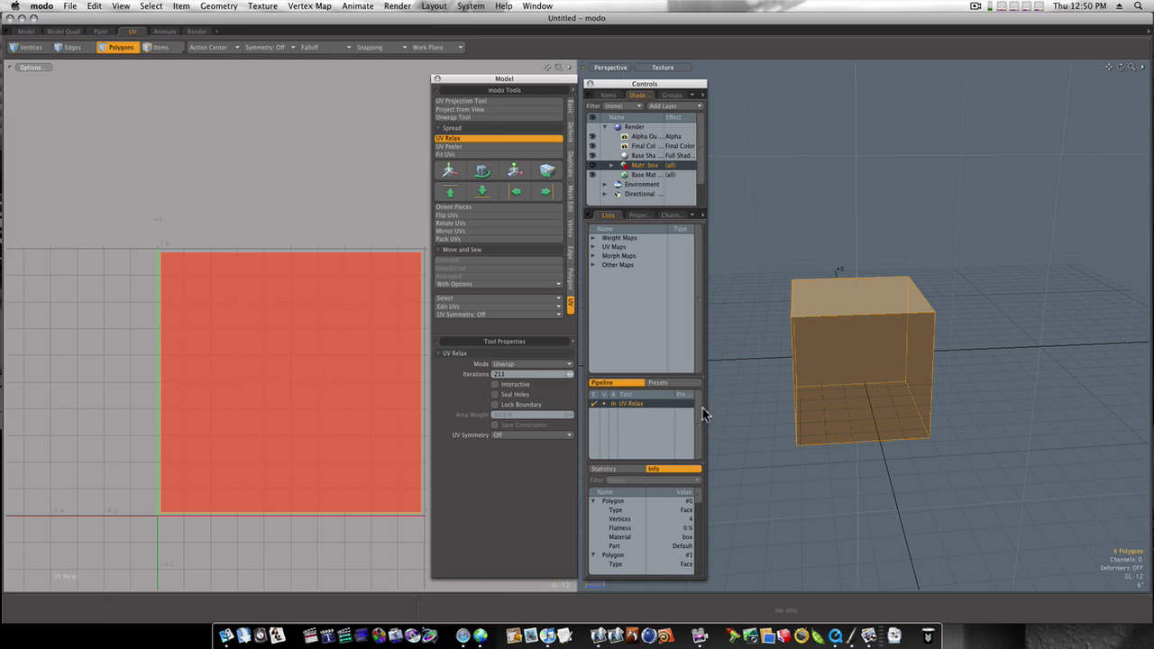
key("q")
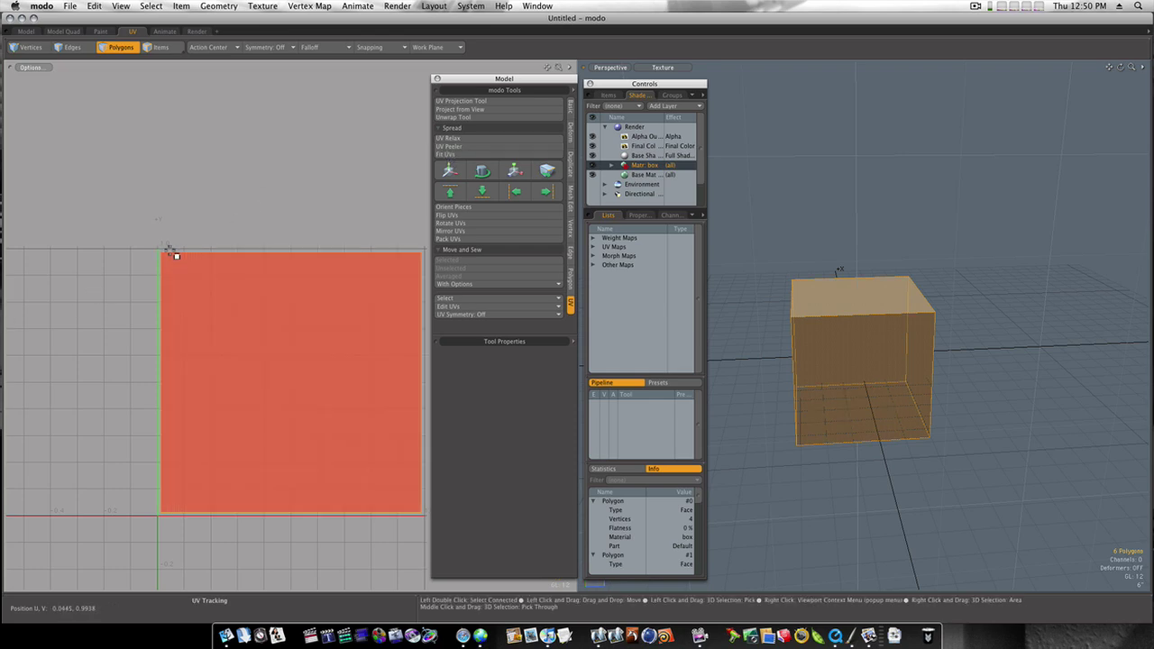
left_click(451, 155)
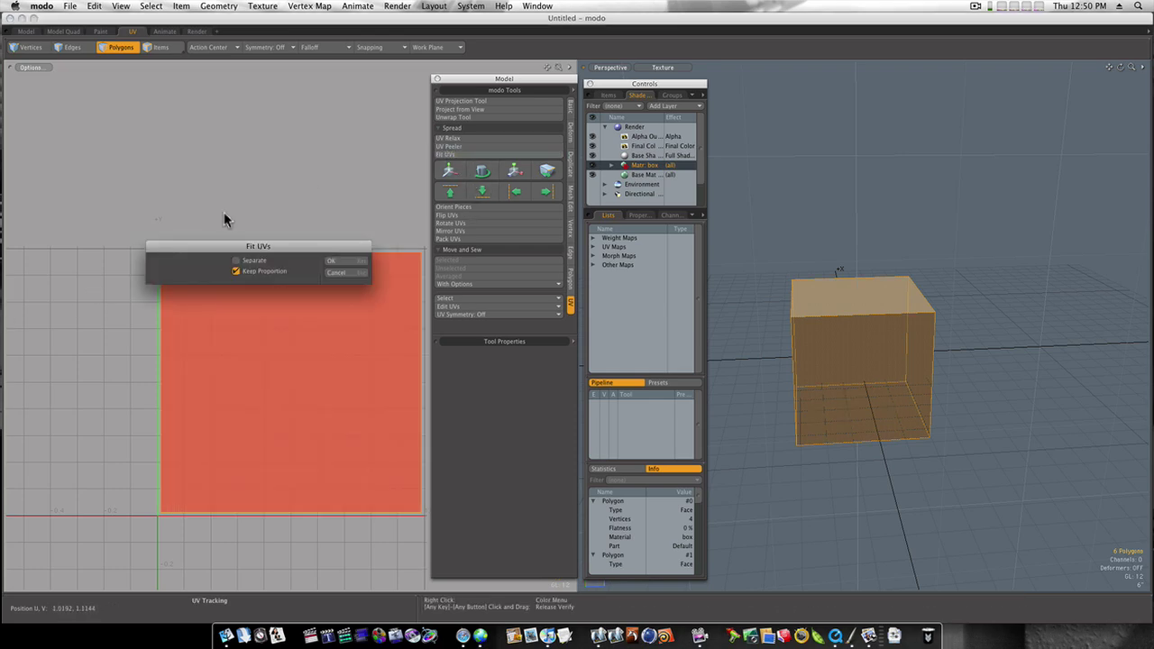
left_click(331, 261)
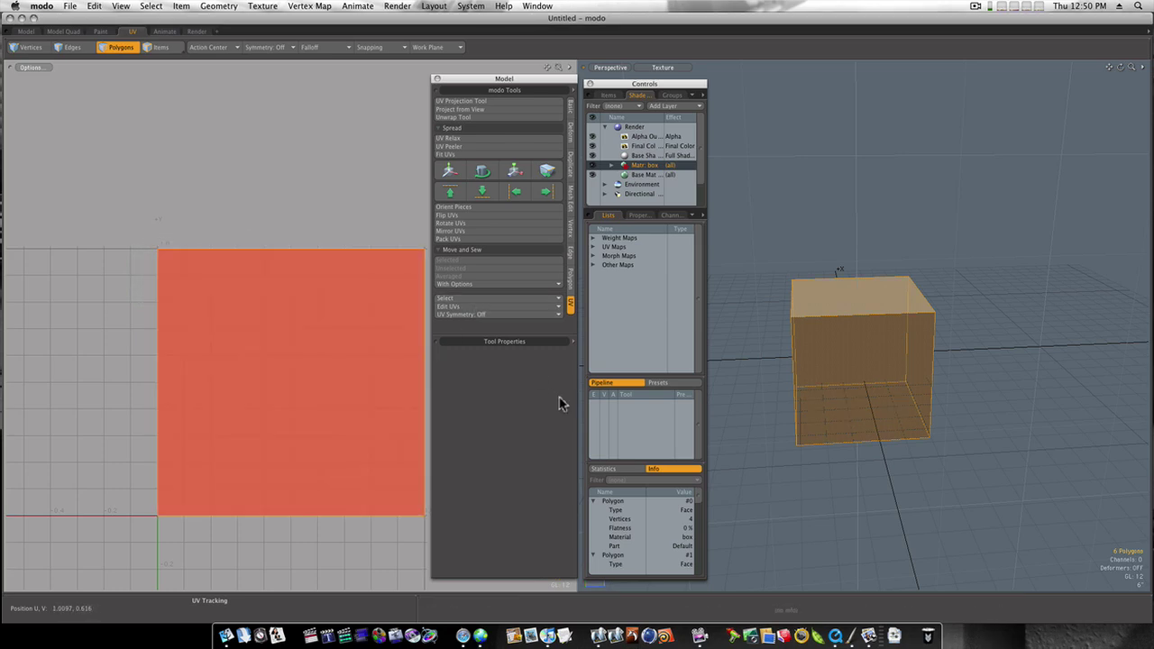
Step: Drag LuxologyLogo.png from the F6 Presets browser onto the Matr: box material
key("F6")
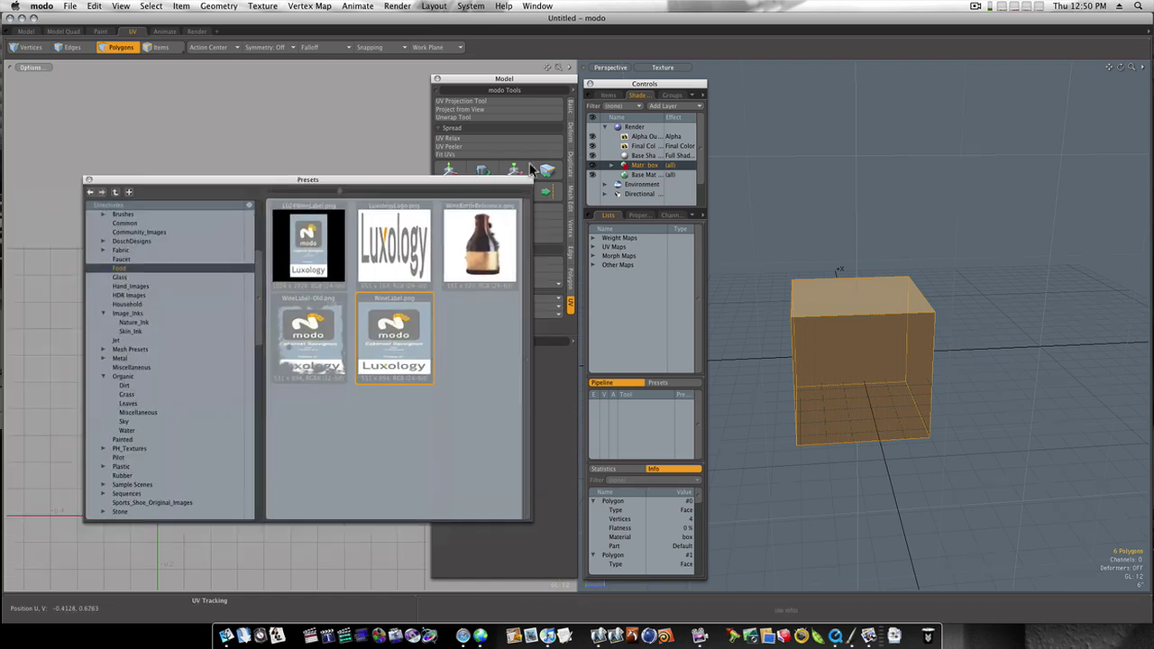
left_click_drag(527, 180, 707, 148)
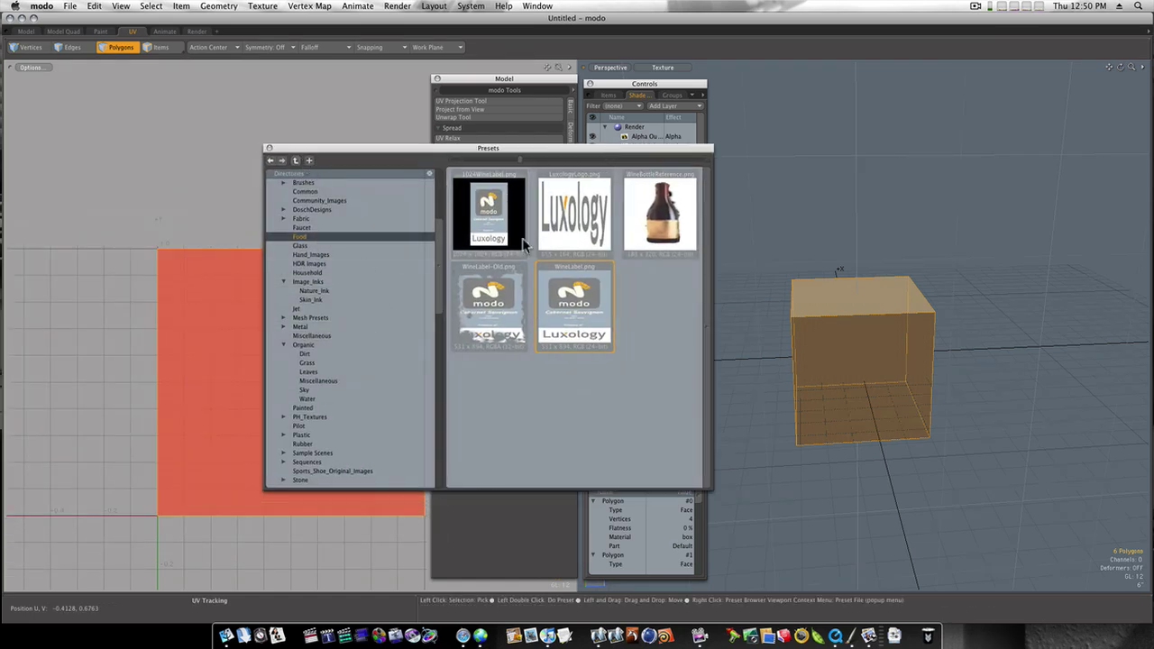
left_click_drag(541, 159, 0, 167)
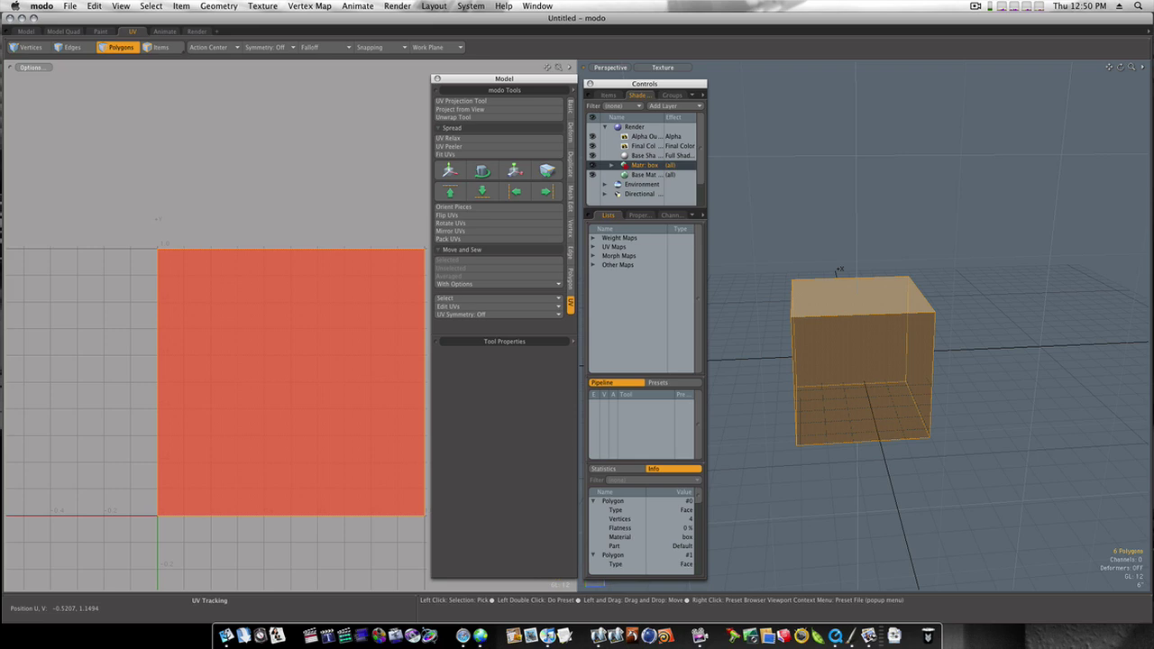
mouse_move(641, 165)
left_mouse_down()
mouse_move(669, 180)
mouse_move(651, 160)
left_mouse_up()
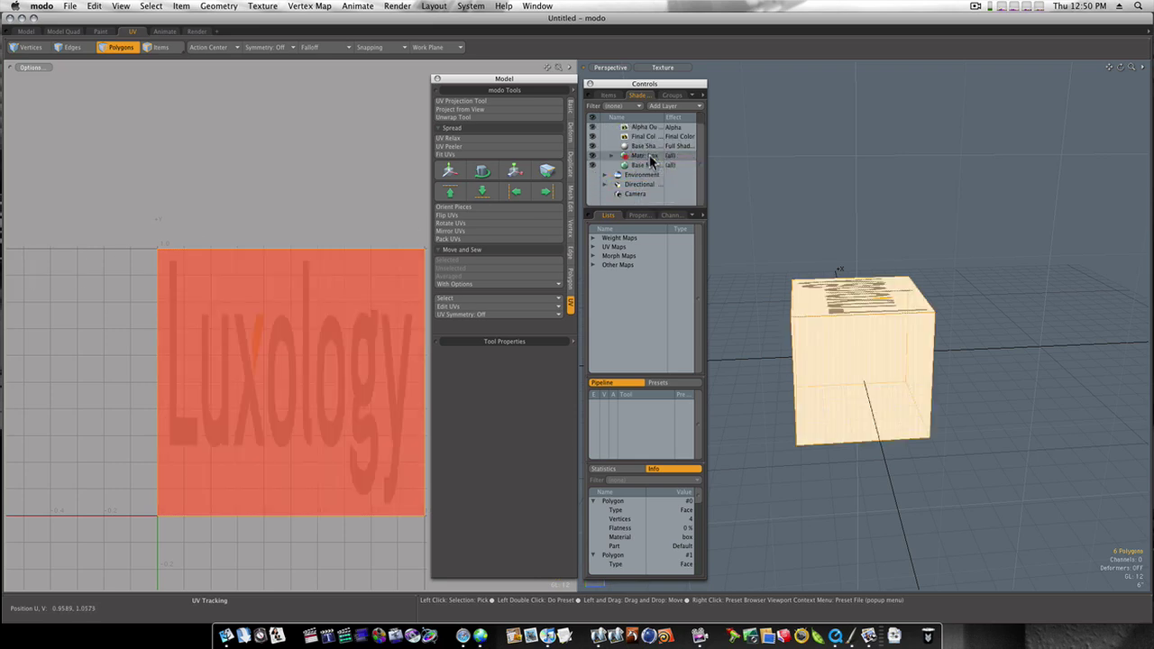
Step: Flip the top polygon's UVs, then deselect and orbit to confirm the logo isn't mirrored
key("alt")
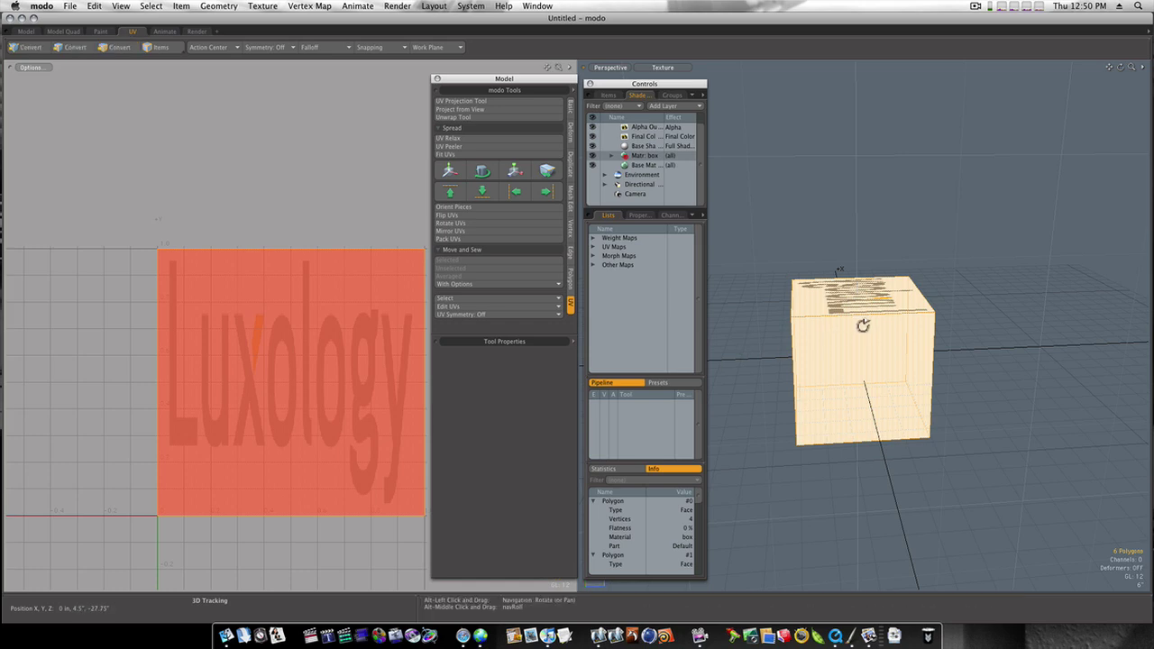
left_click_drag(862, 325, 1036, 397, "alt")
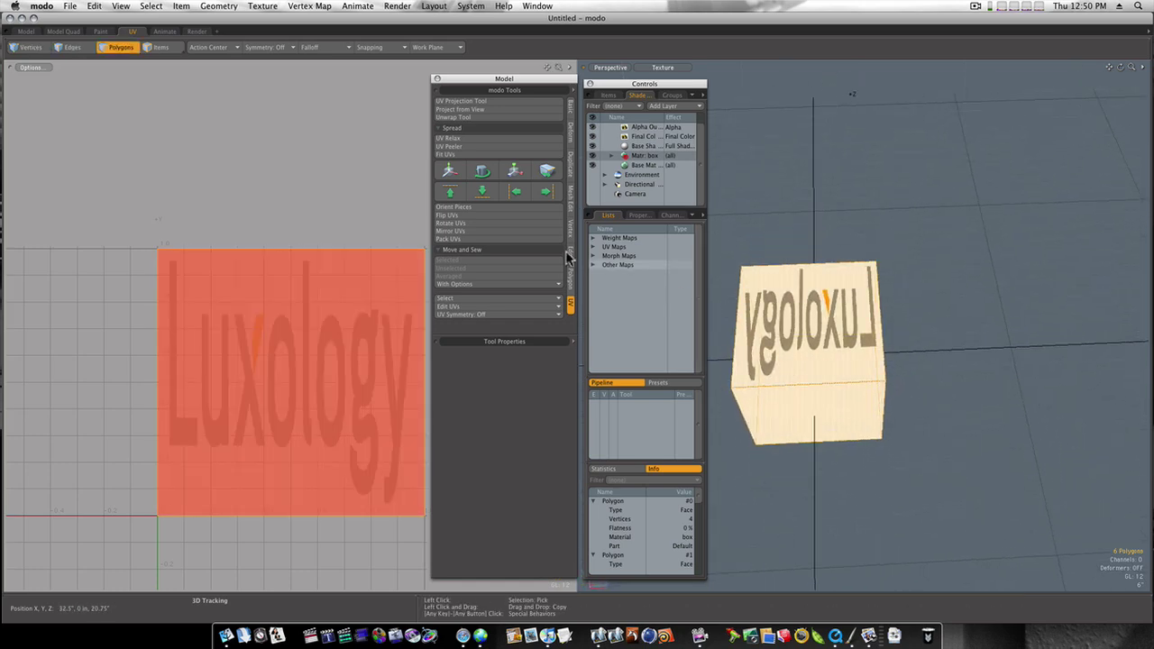
left_click(473, 214)
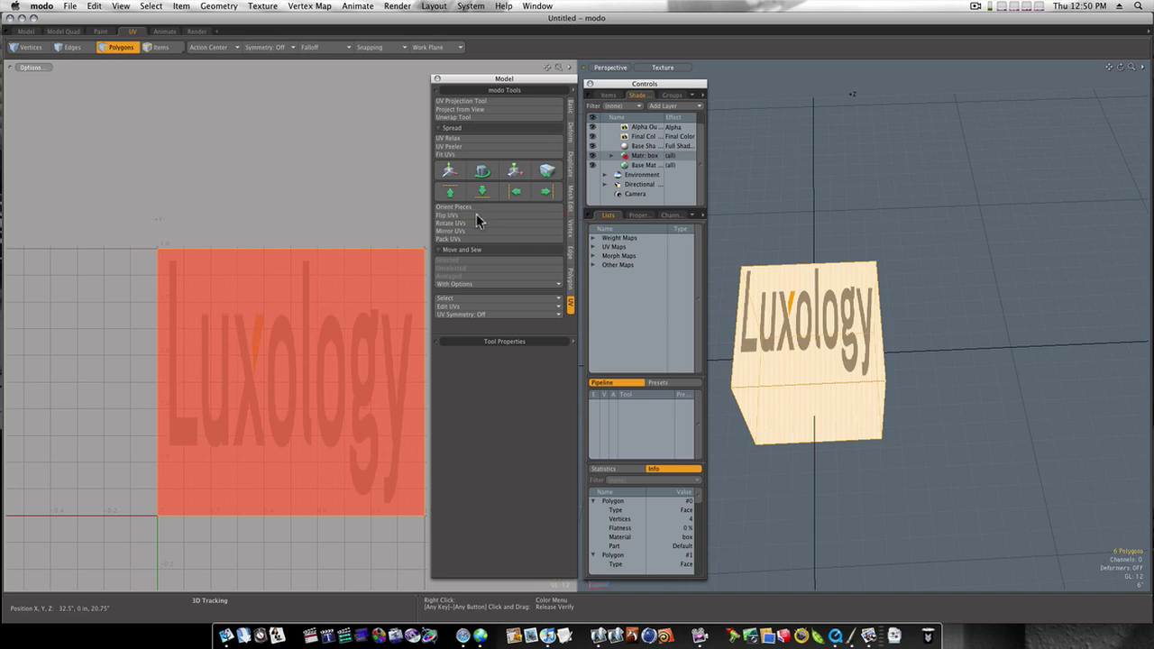
left_click_drag(937, 302, 988, 291, "alt")
left_click(988, 290)
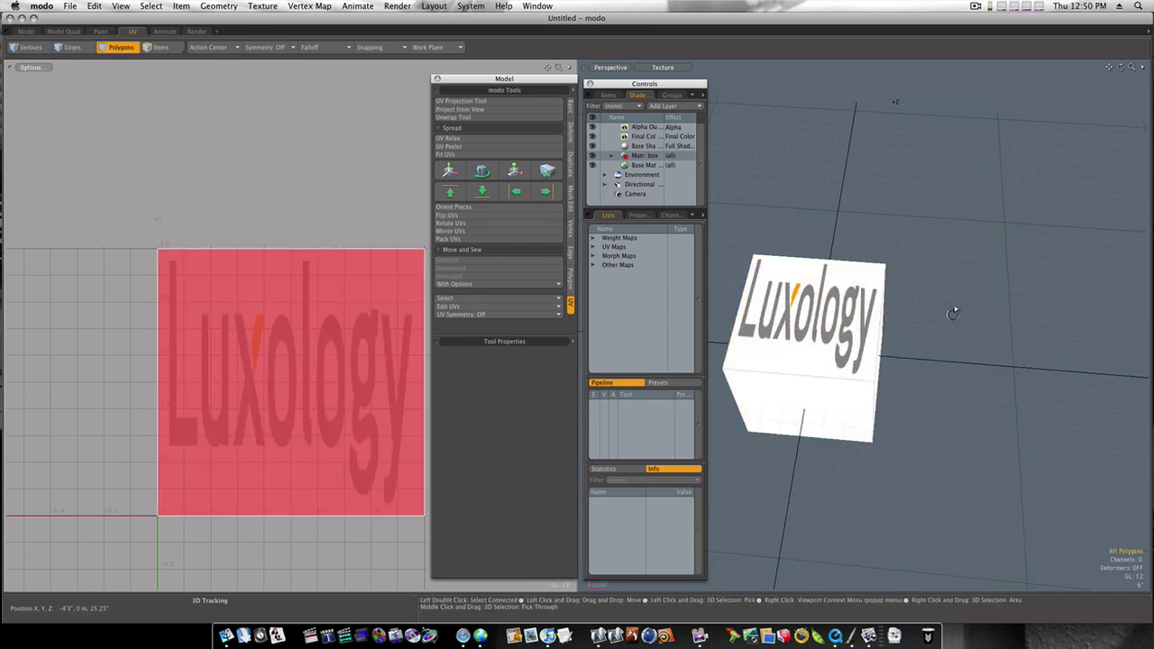
left_click_drag(845, 362, 856, 335, "alt")
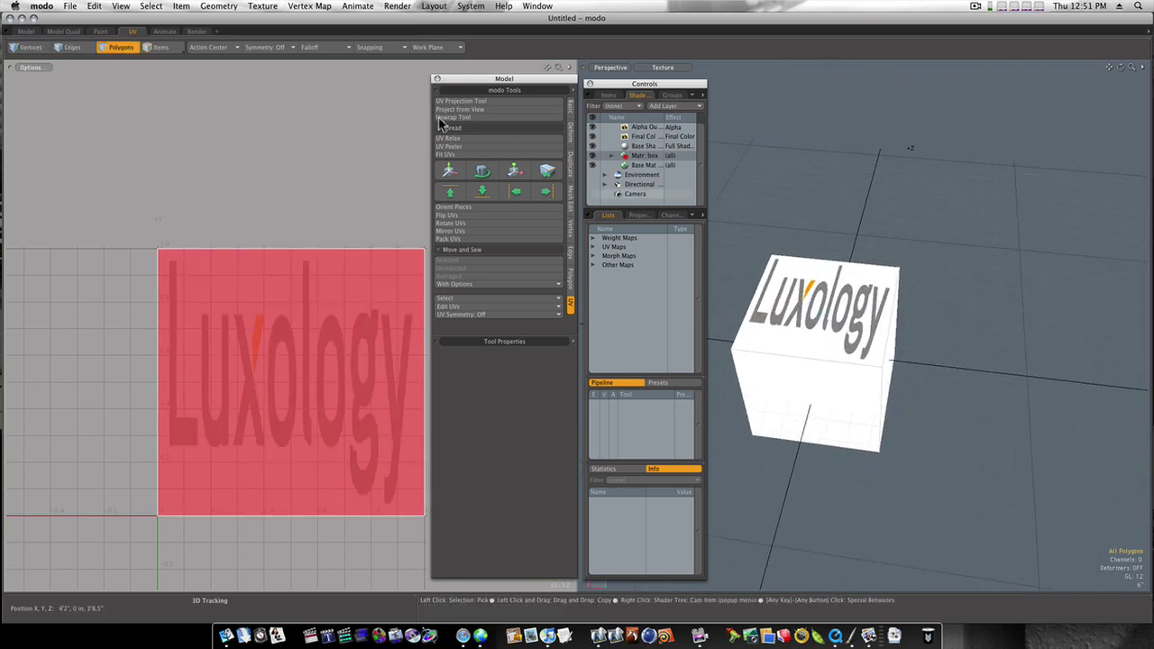
Step: Open the Render layout, close the Model palette and dock Controls at the right edge
left_click(202, 33)
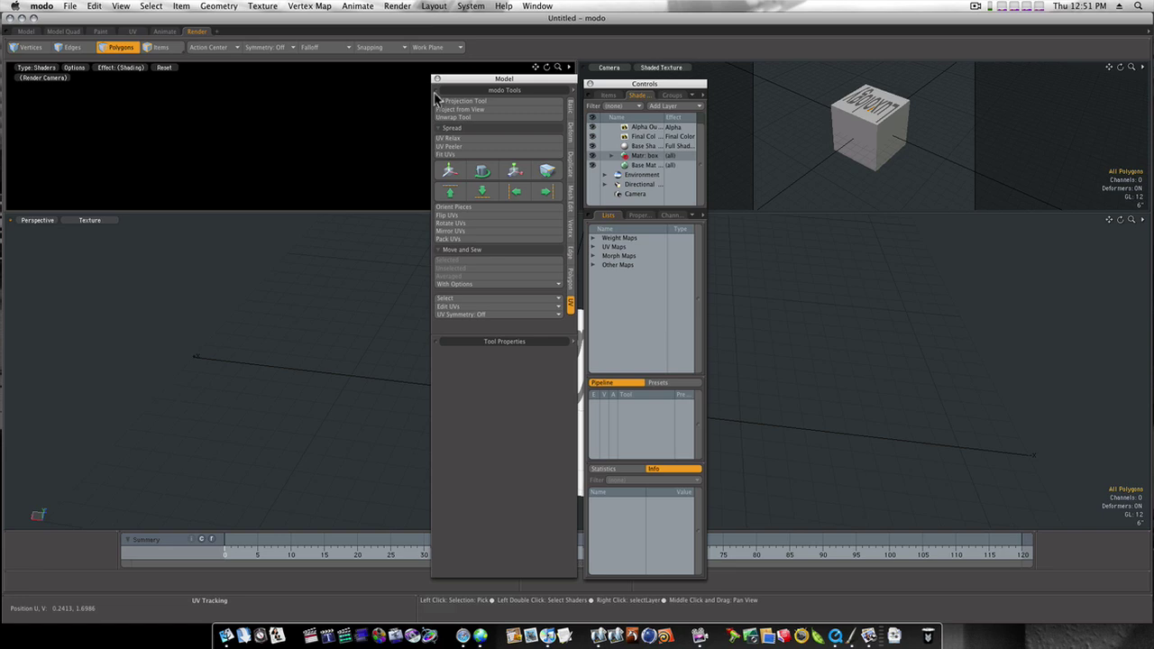
left_click_drag(464, 85, 403, 85)
left_click_drag(927, 103, 888, 149, "alt")
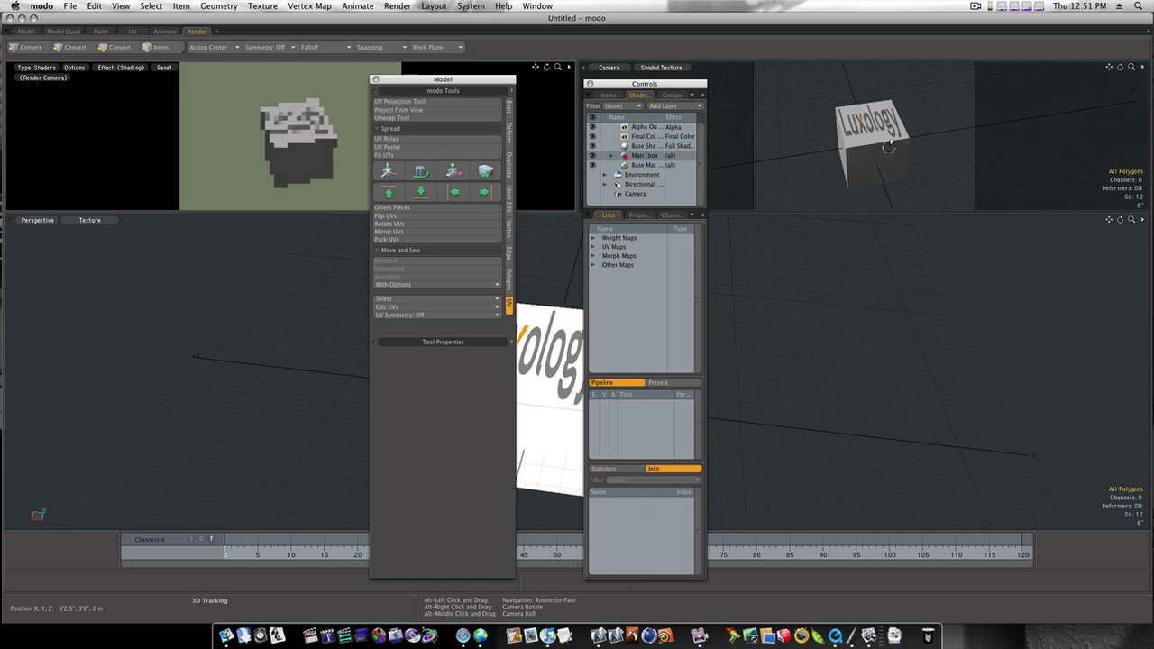
left_click(377, 82)
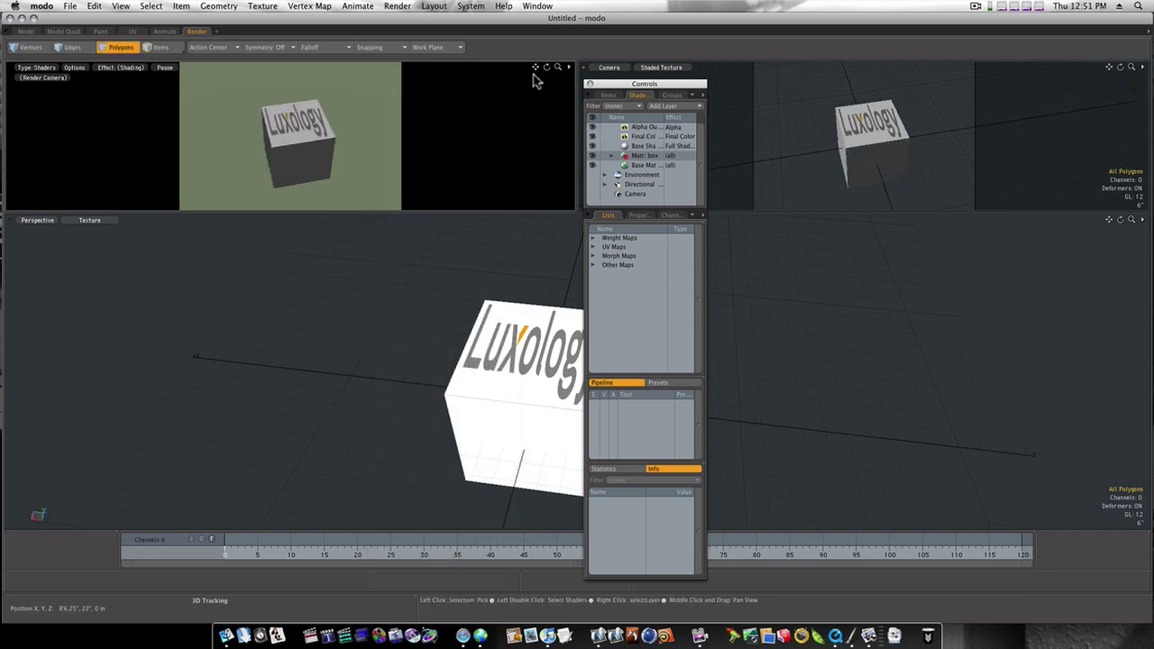
left_click_drag(628, 83, 1049, 69)
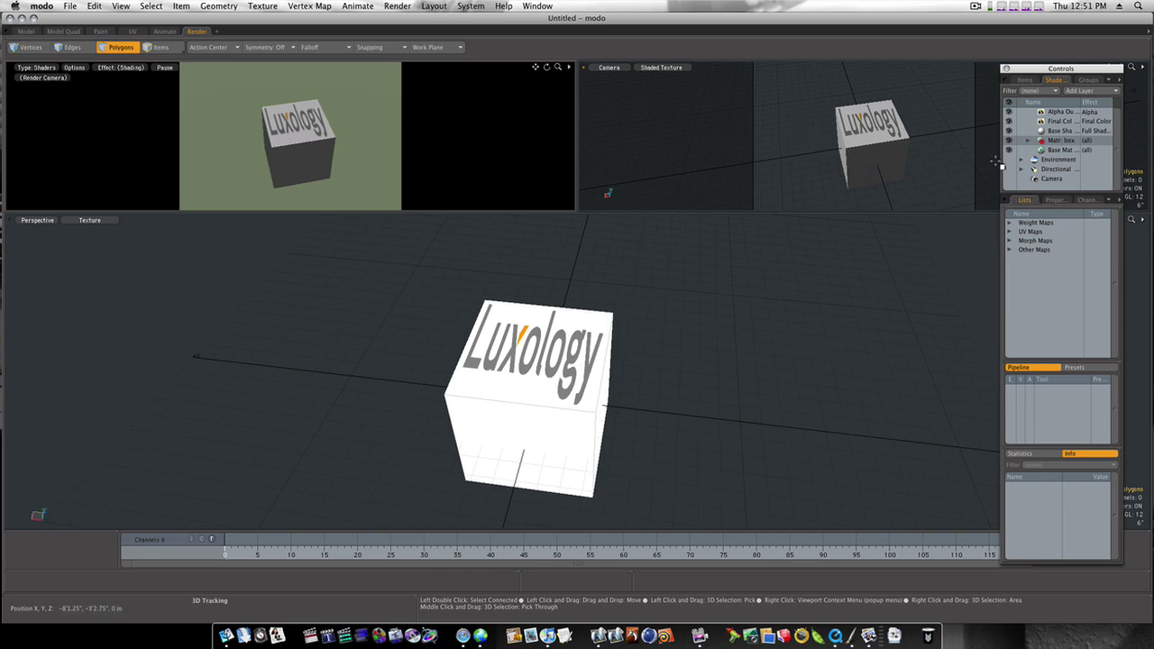
Step: Delete the cube's side and bottom faces and frame the remaining logo top in the camera
left_click(559, 447)
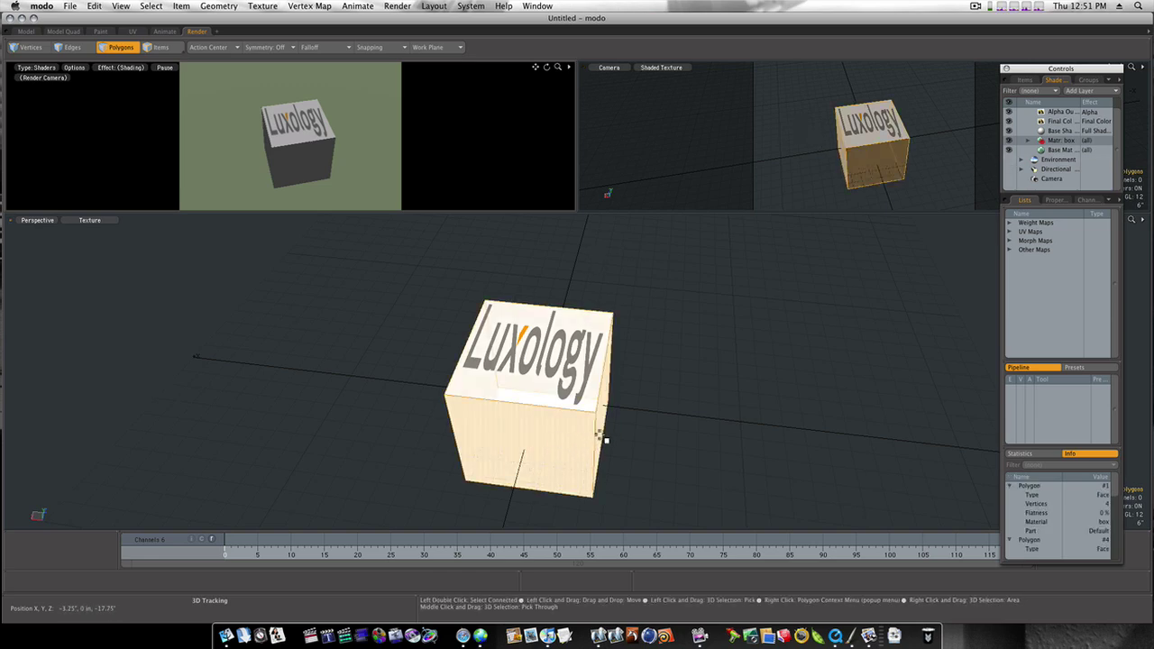
left_click_drag(600, 438, 579, 291, "alt")
key("3")
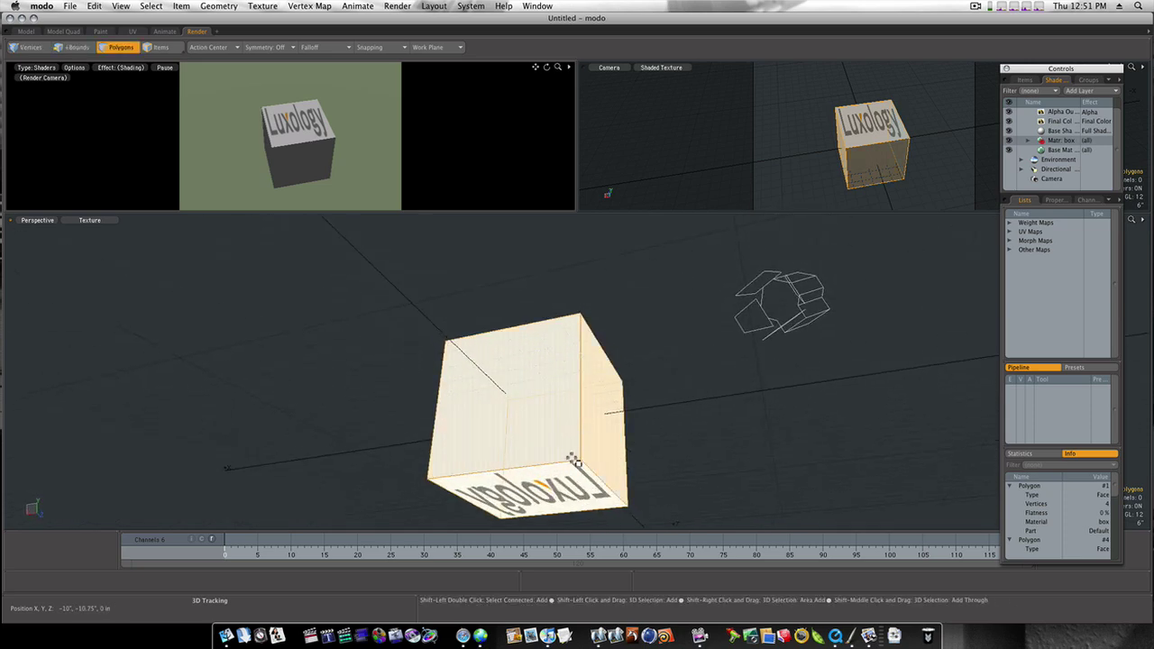
key("Delete")
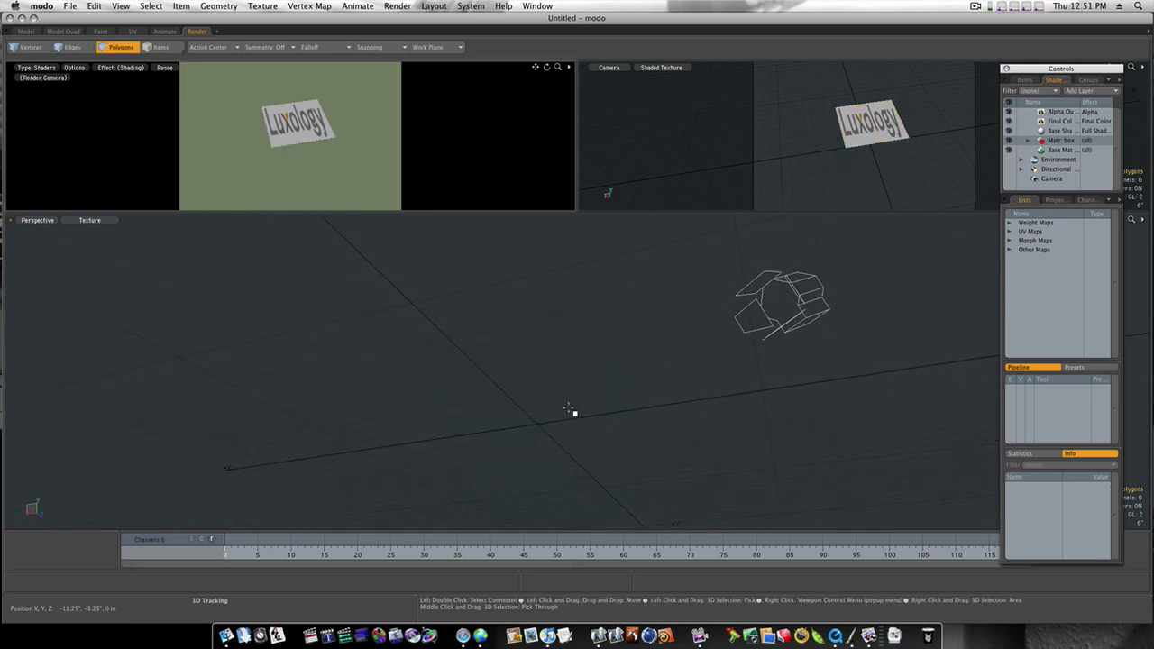
left_click_drag(991, 178, 948, 176, "alt")
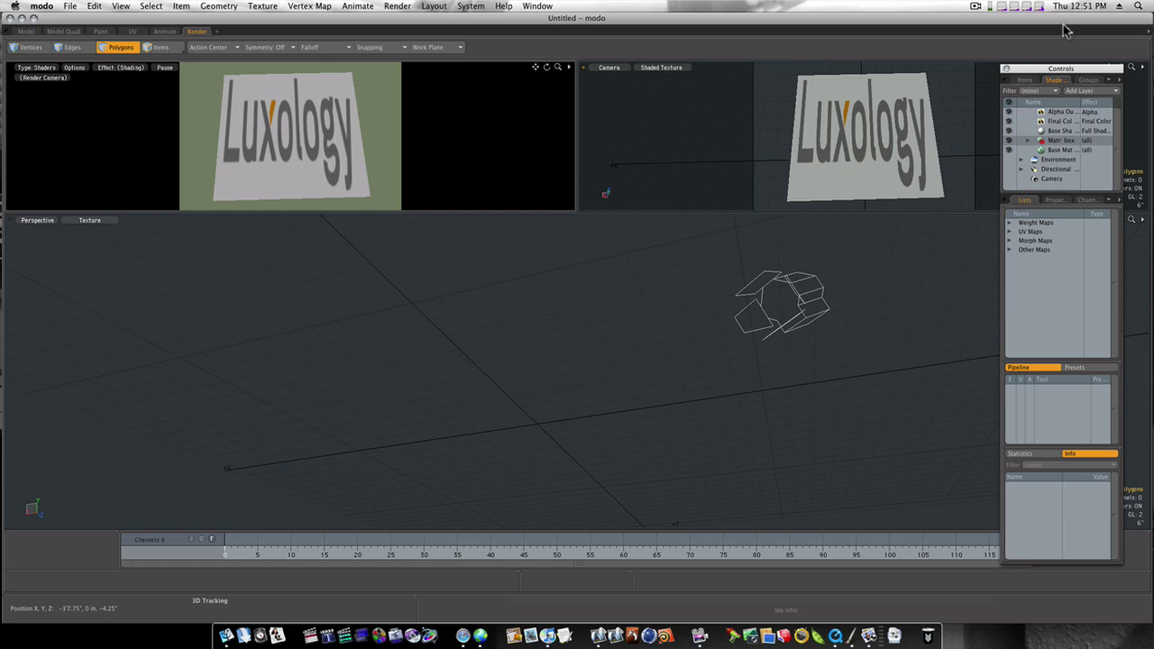
Step: Expand Matr: box and duplicate the Image: LuxologyLogo layer
left_click_drag(1037, 75, 836, 57)
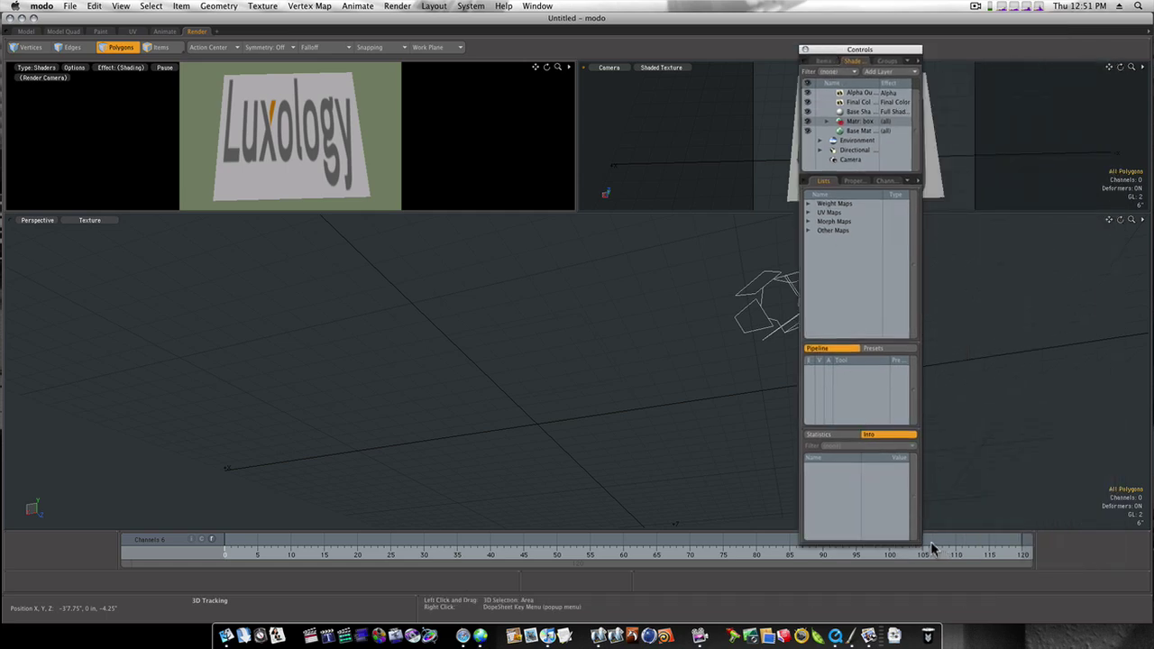
left_click_drag(930, 541, 1074, 543)
left_click(827, 121)
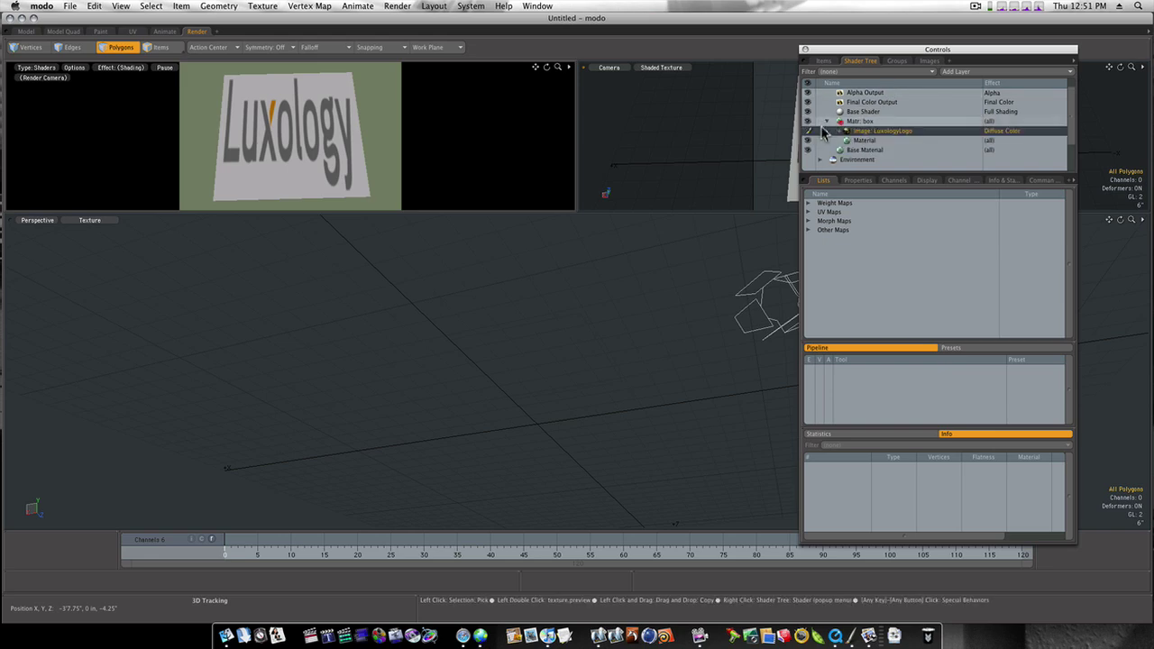
left_click(888, 131)
right_click(865, 132)
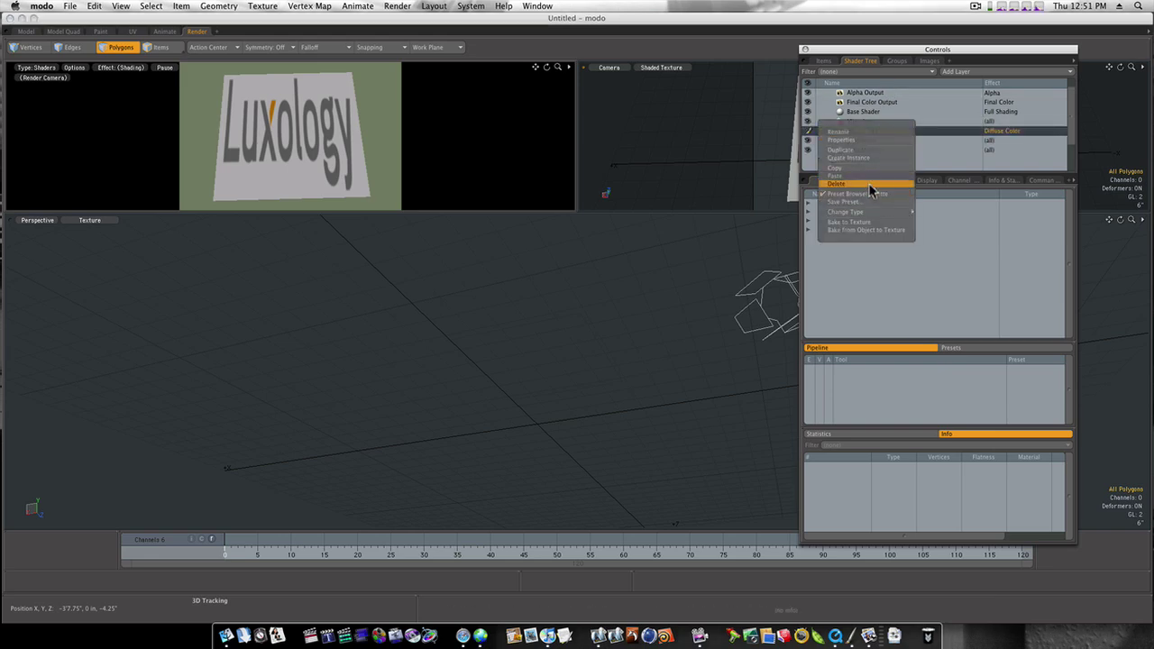
left_click(852, 149)
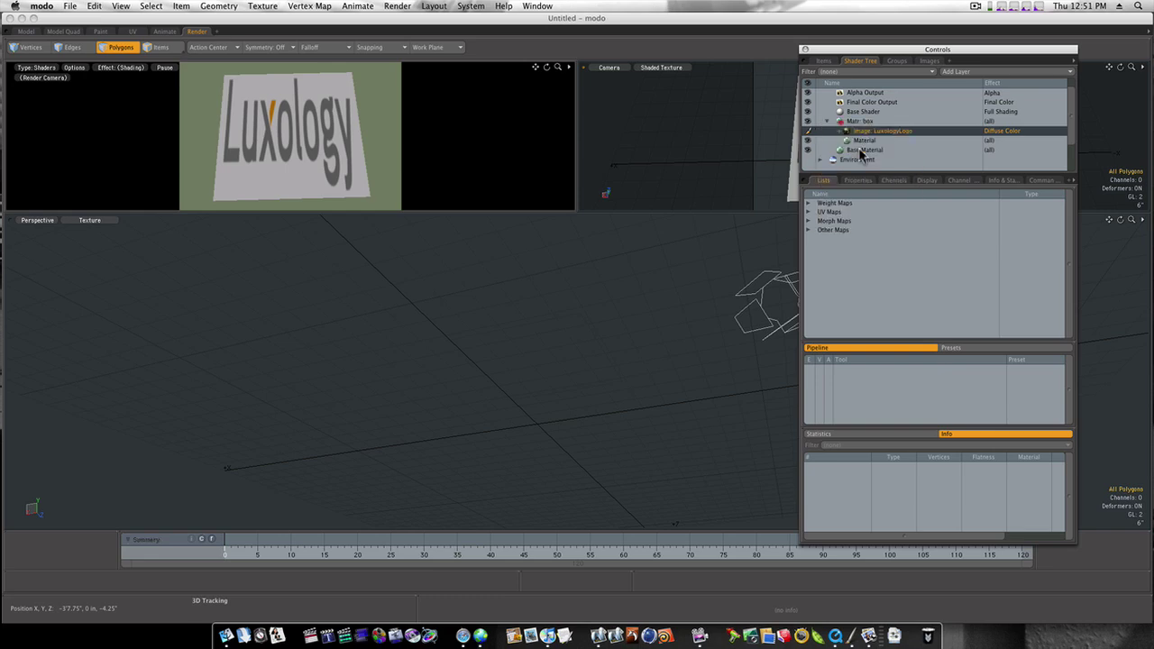
Step: Set the copied logo layer's Effect to Displacement and tilt the camera to view the raised letters
left_click(984, 132)
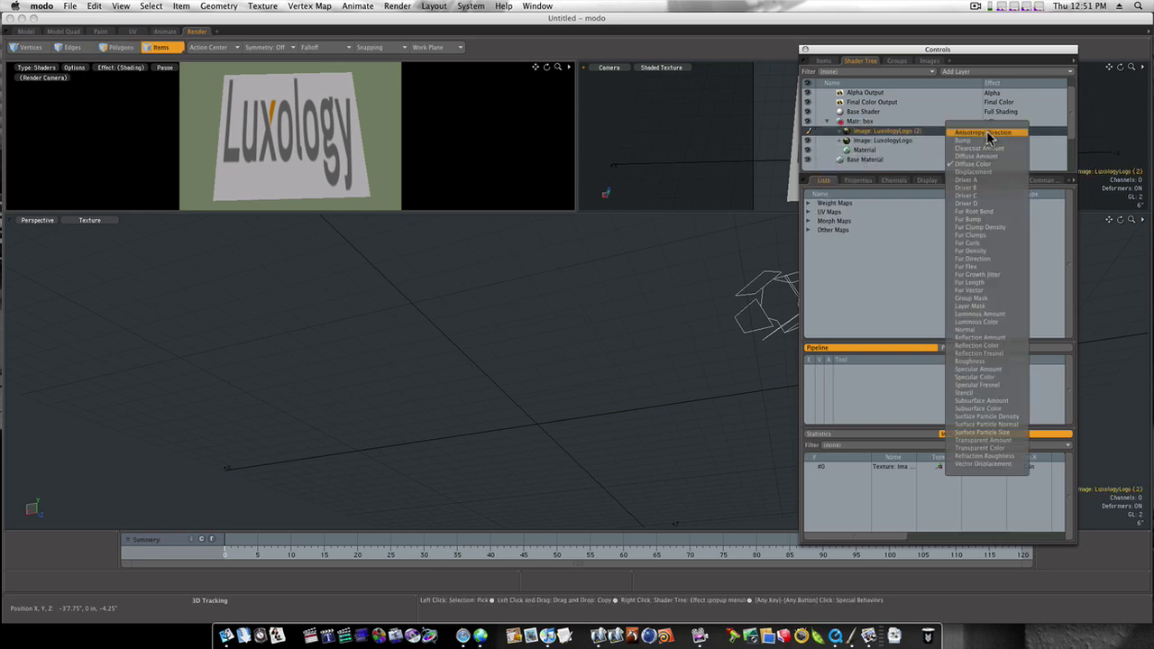
left_click(985, 172)
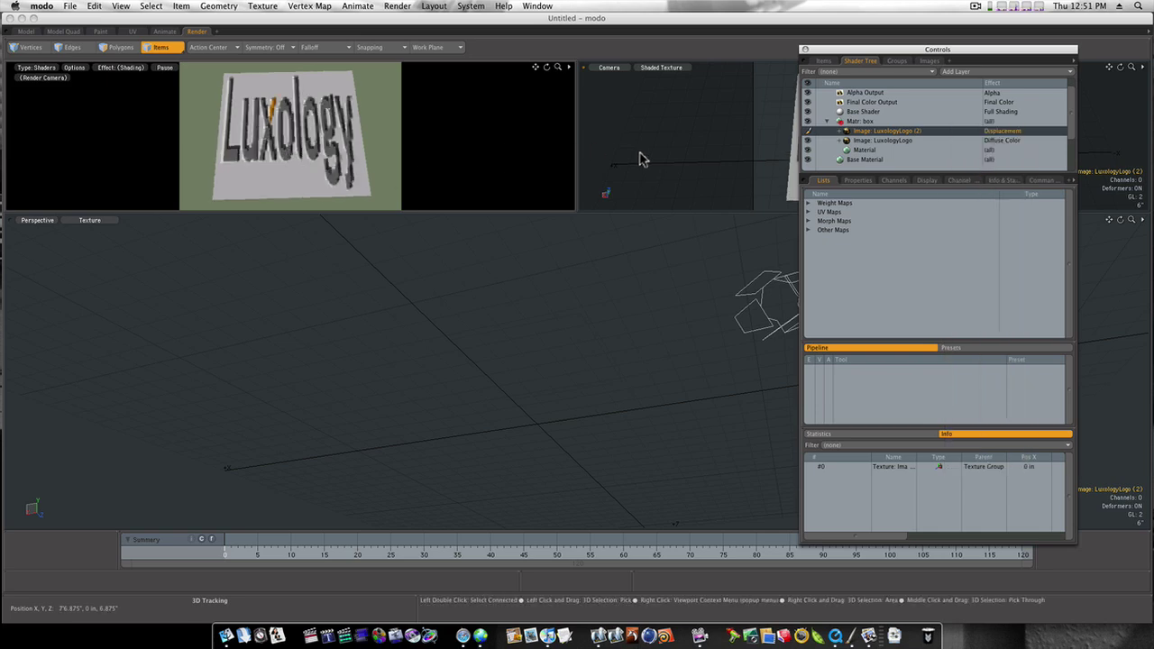
left_click_drag(852, 50, 880, 340)
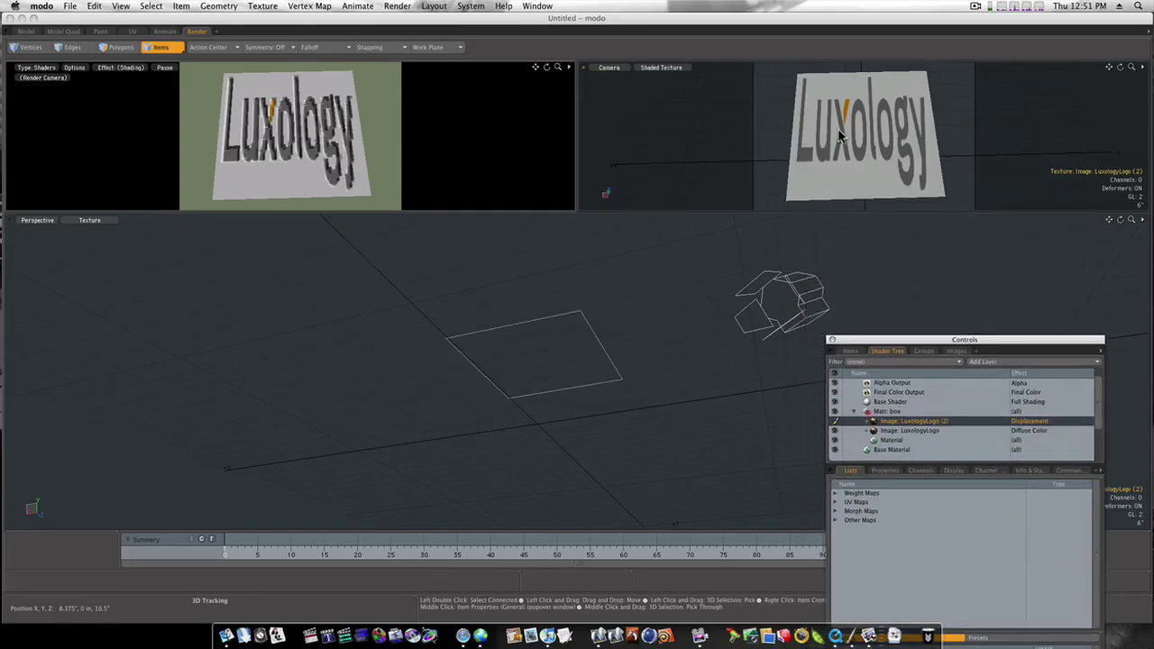
left_click_drag(841, 126, 815, 77, "alt")
left_click_drag(958, 340, 896, 229)
scroll(861, 274, "up", 1)
Step: Enable Global Illumination in the Render item's properties
left_click(858, 273)
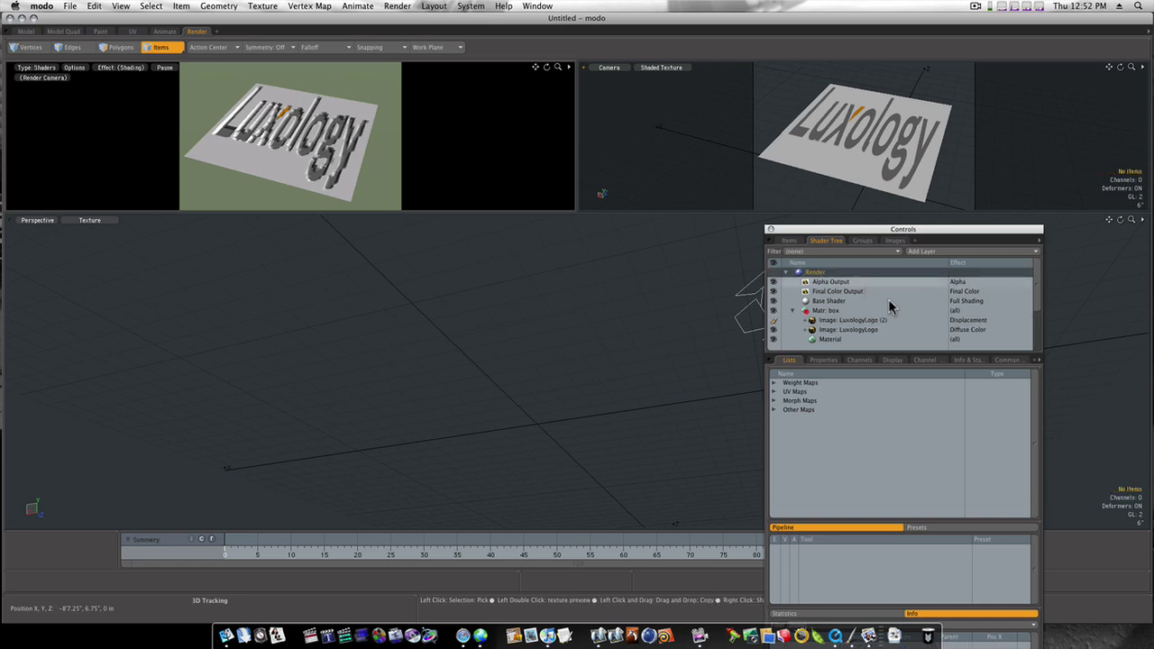
left_click_drag(906, 232, 918, 124)
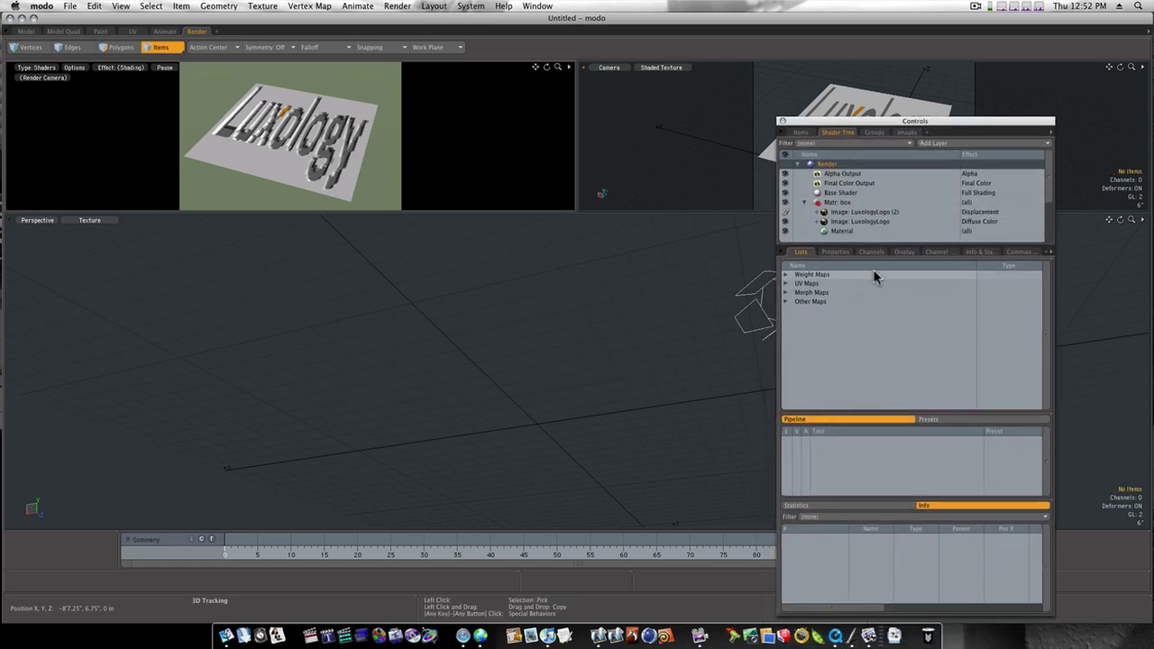
left_click(838, 253)
left_click(1049, 338)
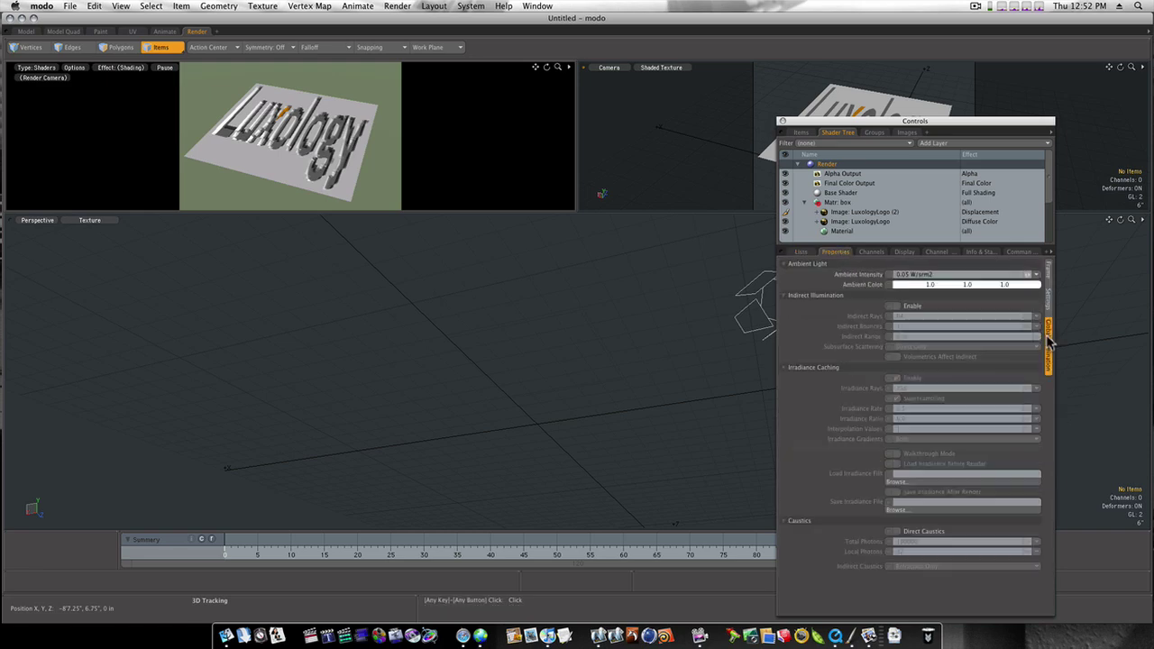
left_click(897, 306)
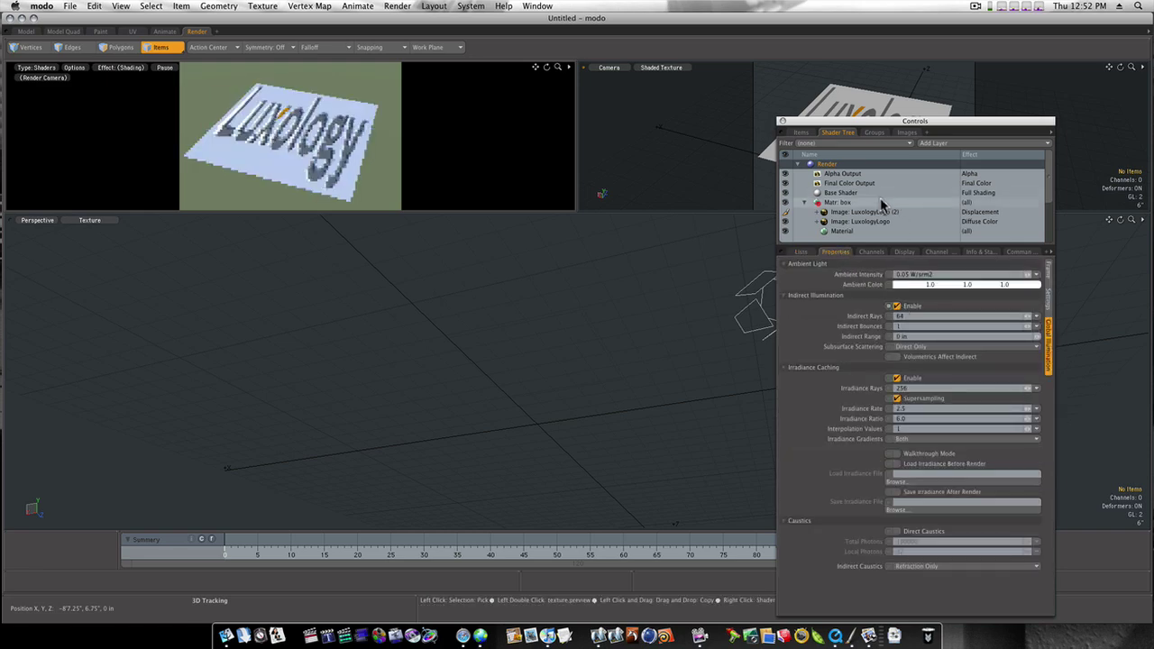
scroll(880, 198, "down", 2)
Step: Set the Environment Material type to Physically-based Daylight and render a full frame with F9
left_click(810, 211)
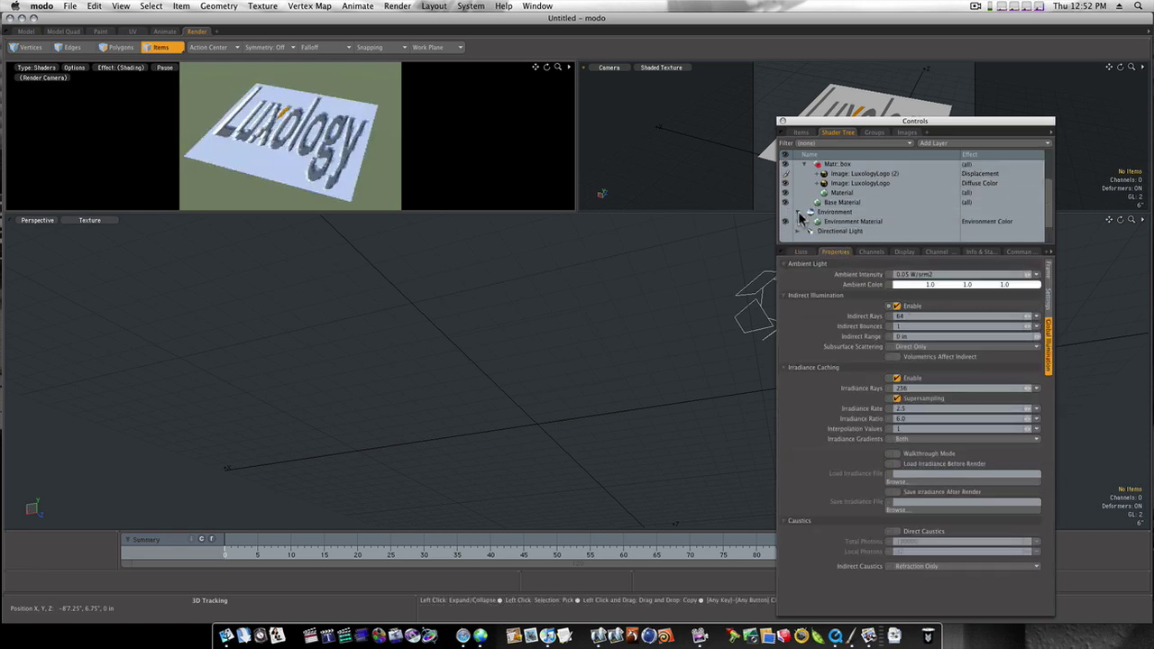
left_click(815, 222)
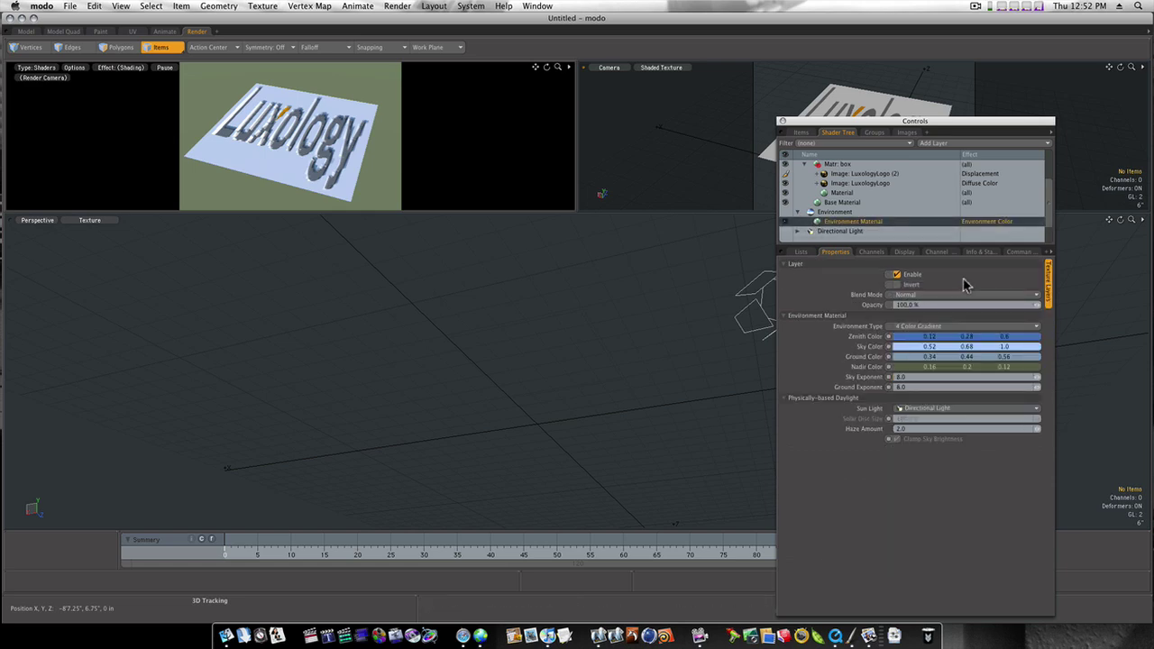
left_click(969, 328)
left_click(971, 344)
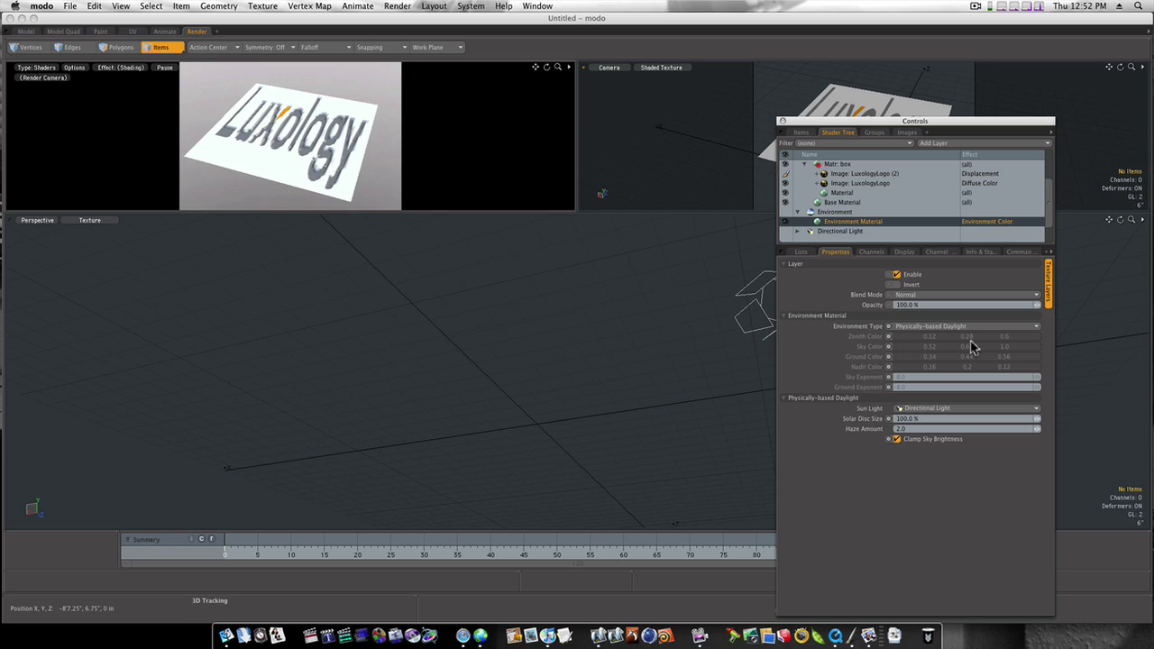
key("F9")
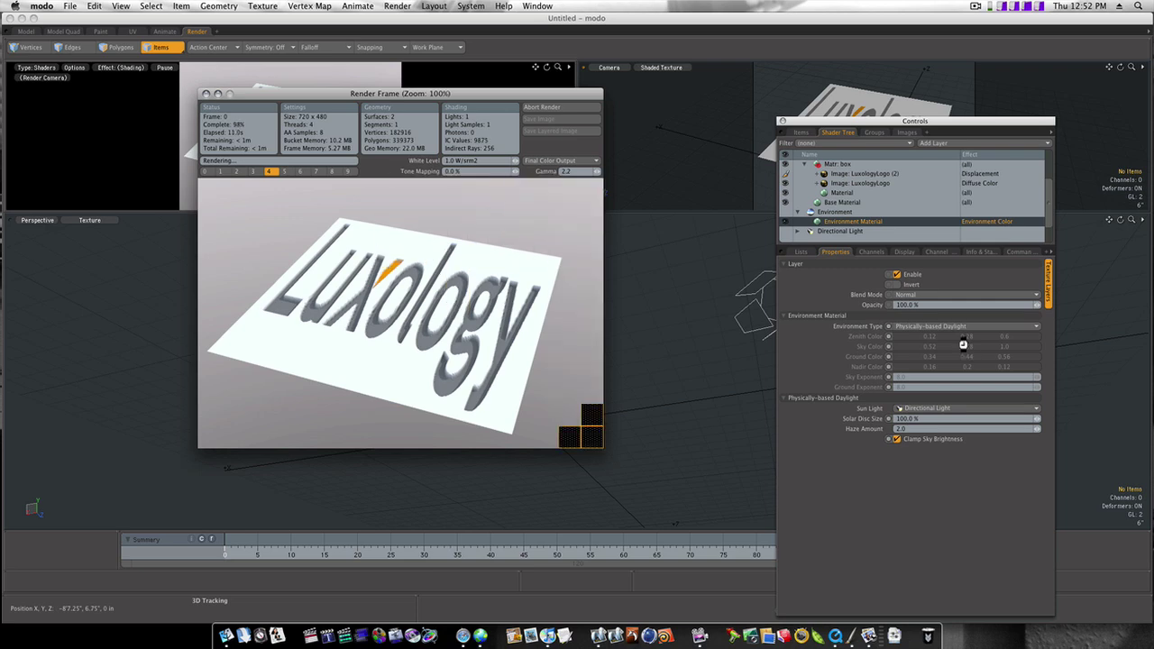
left_click(207, 93)
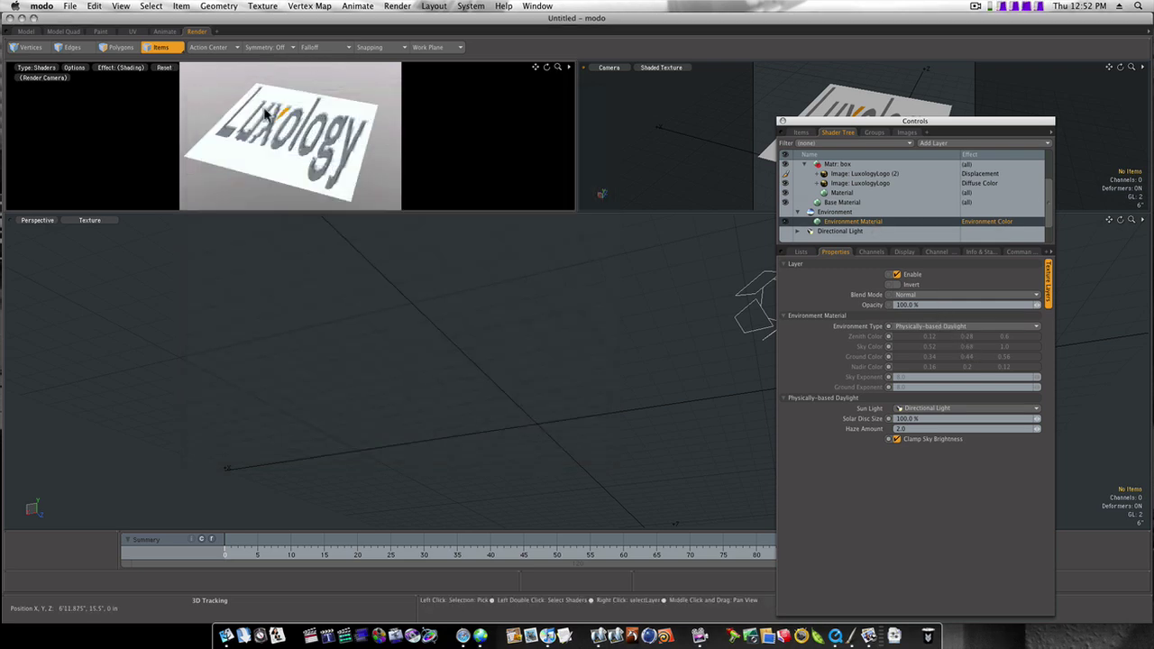
left_click_drag(827, 207, 825, 186)
Step: Duplicate the LuxologyLogo displacement image layer and set the copy's effect to Bump
right_click(825, 185)
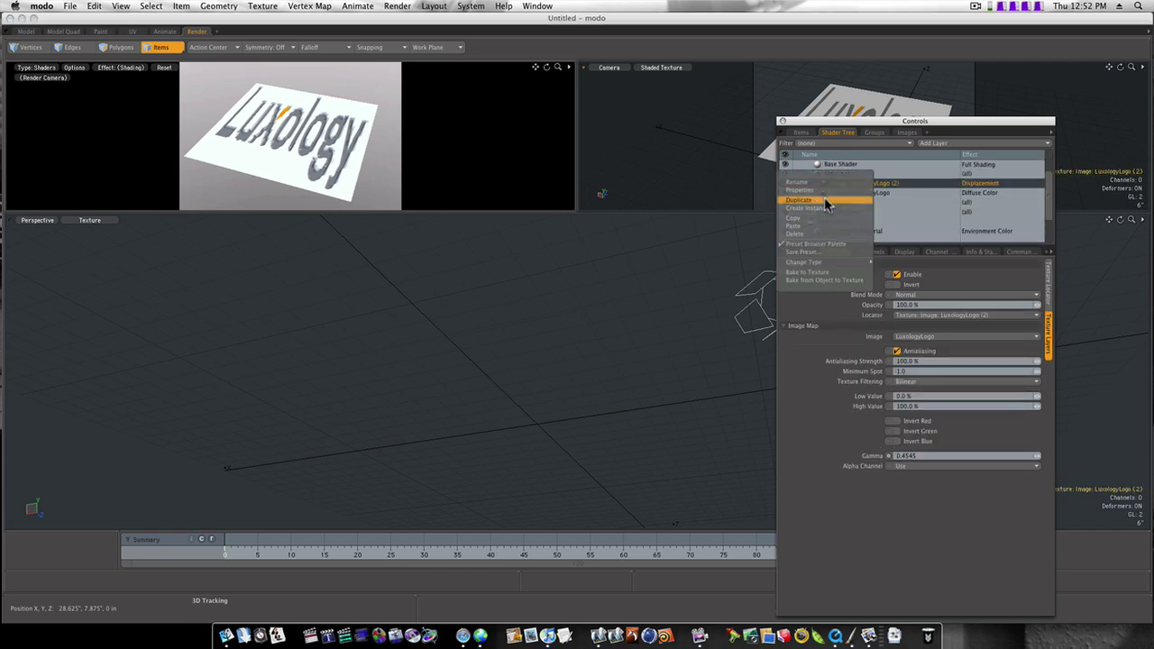
left_click(811, 199)
left_click(969, 182)
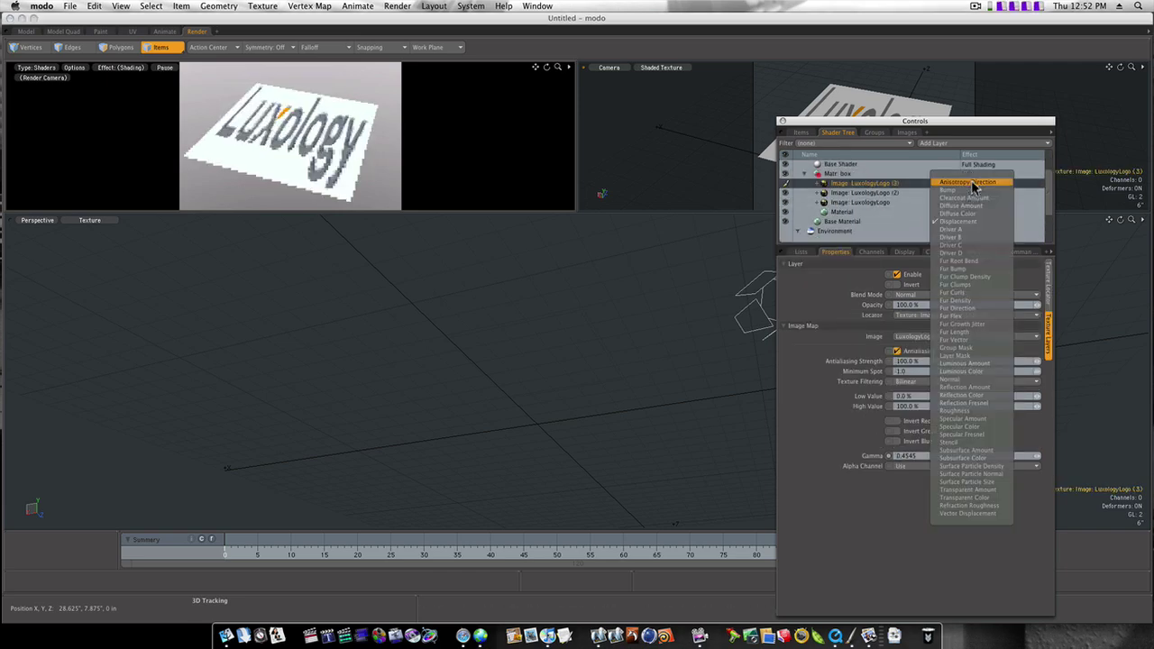
left_click(974, 193)
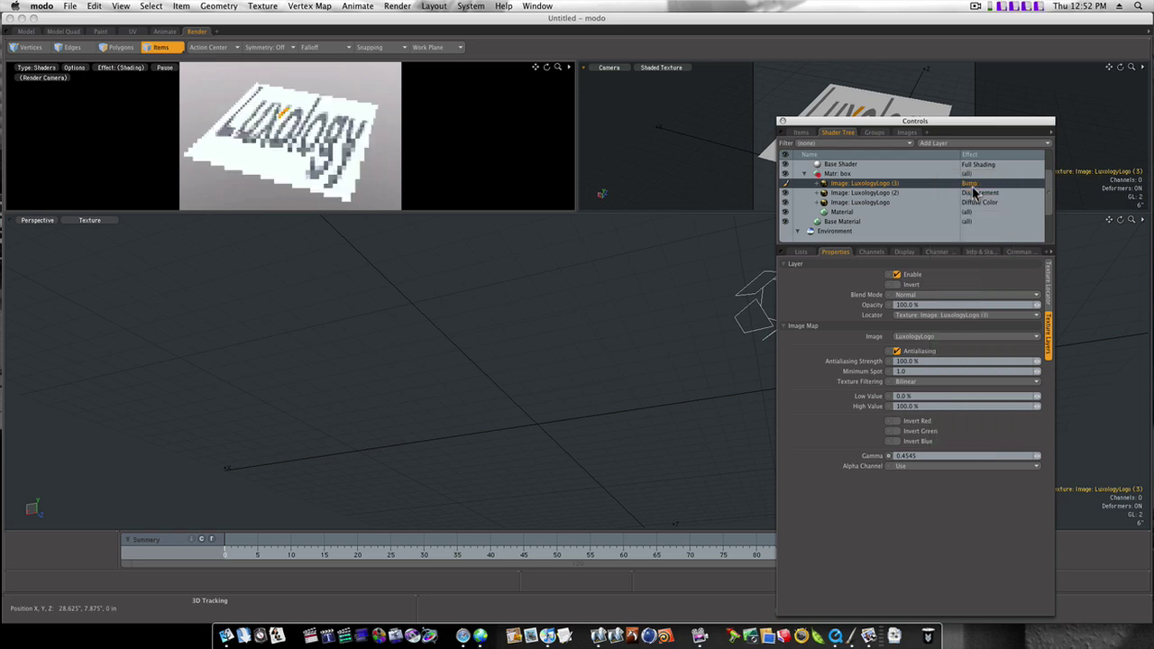
Step: Set the third LuxologyLogo layer's effect to Driver A and close the Controls window
left_click(974, 185)
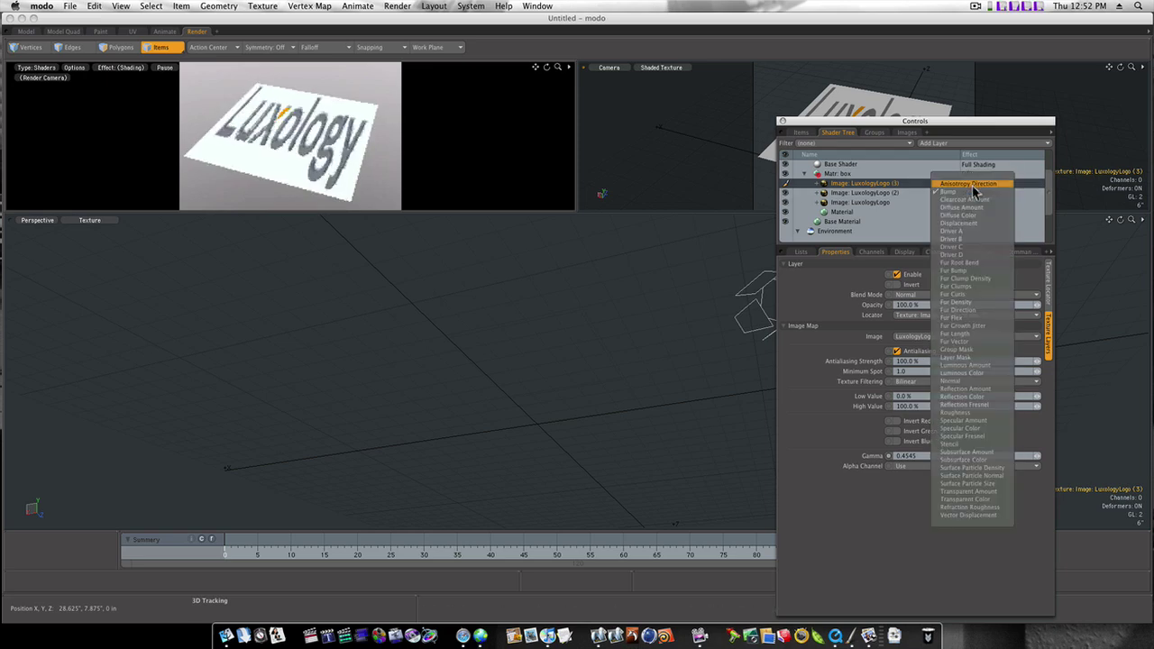
left_click(974, 237)
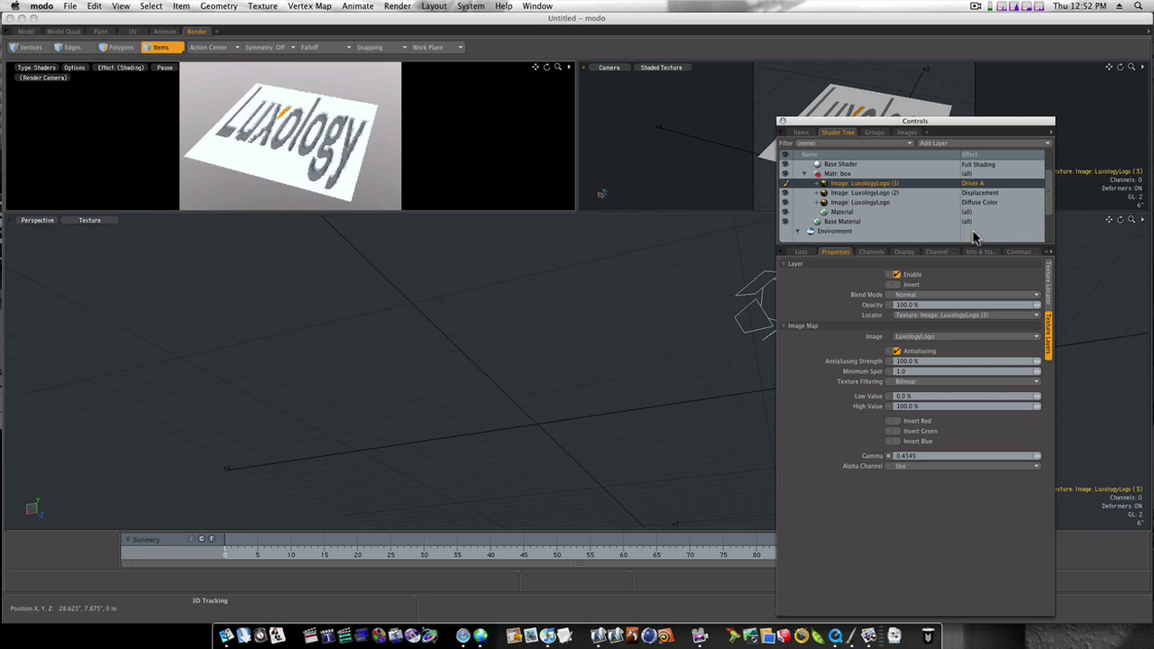
left_click(782, 122)
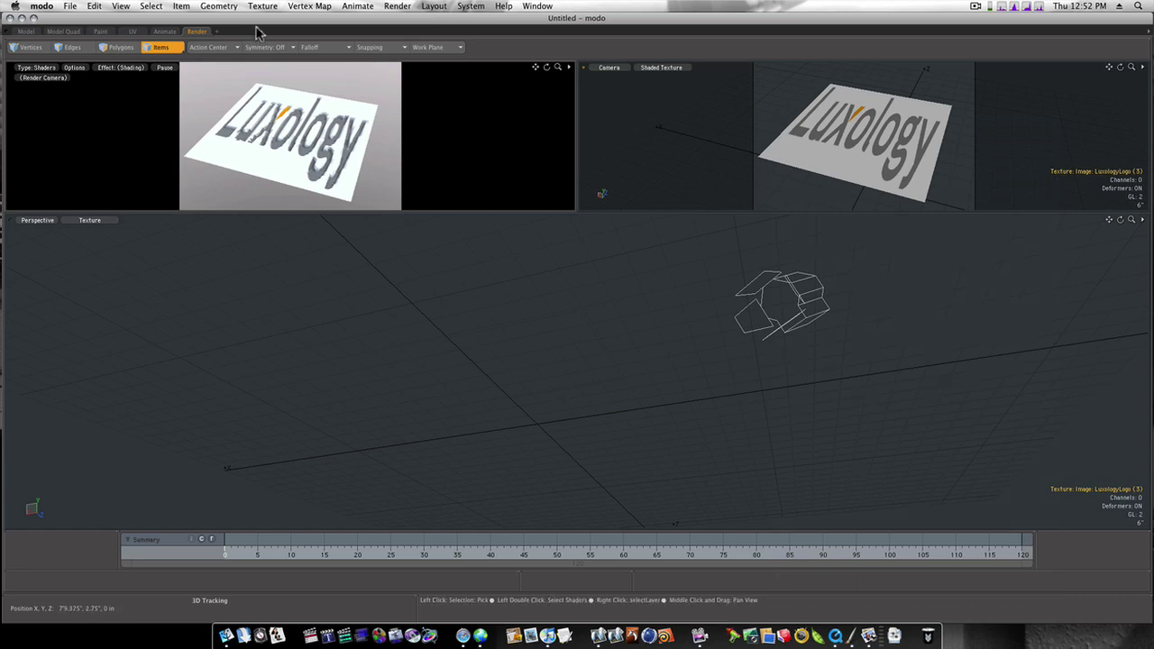
Step: Switch to the UV layout, orbit the perspective view, then return to the Model layout
left_click(135, 35)
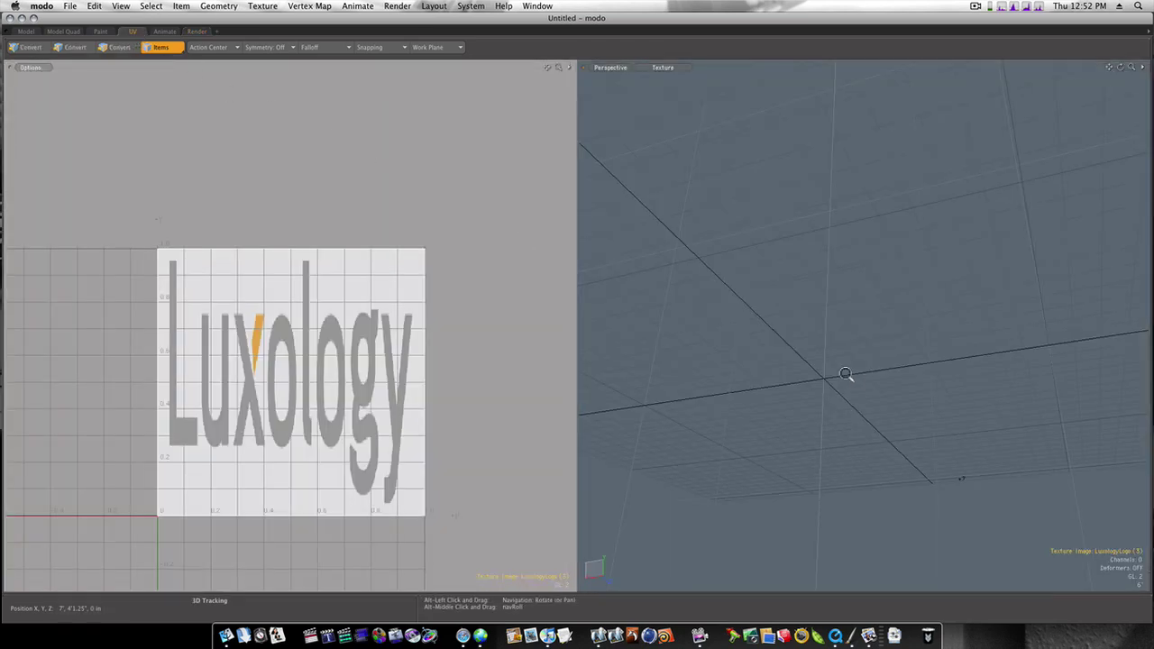
left_click_drag(850, 379, 823, 427, "alt")
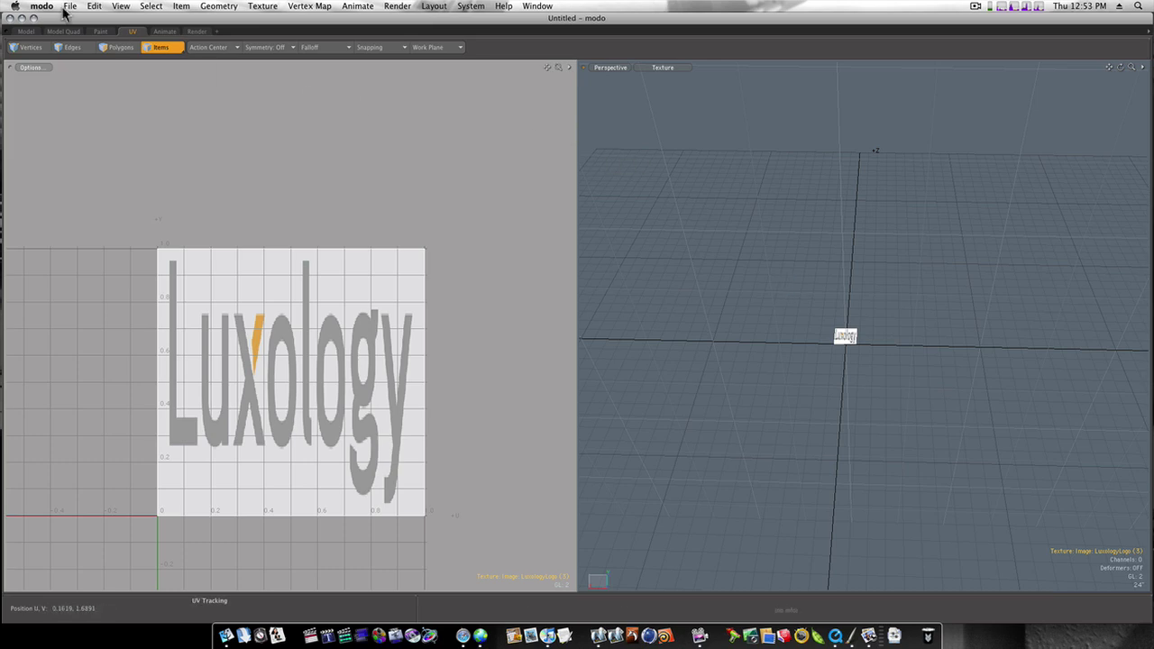
left_click(25, 30)
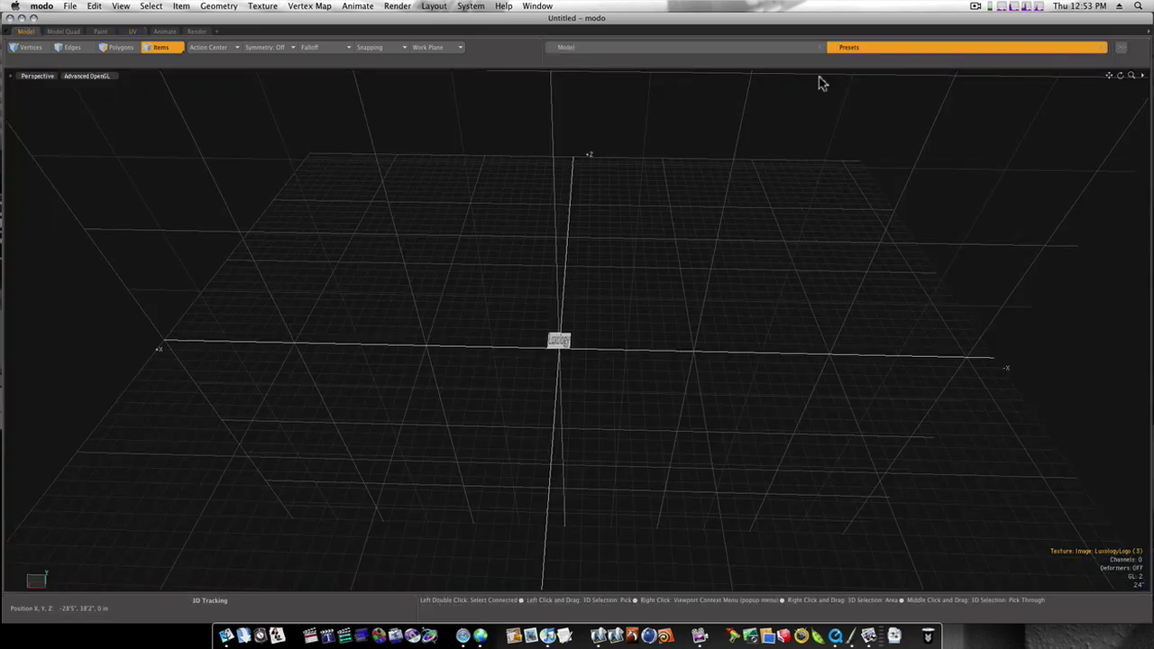
Step: Show the Model toolbox and the Shader Tree panel, moving the toolbox further left
left_click(760, 51)
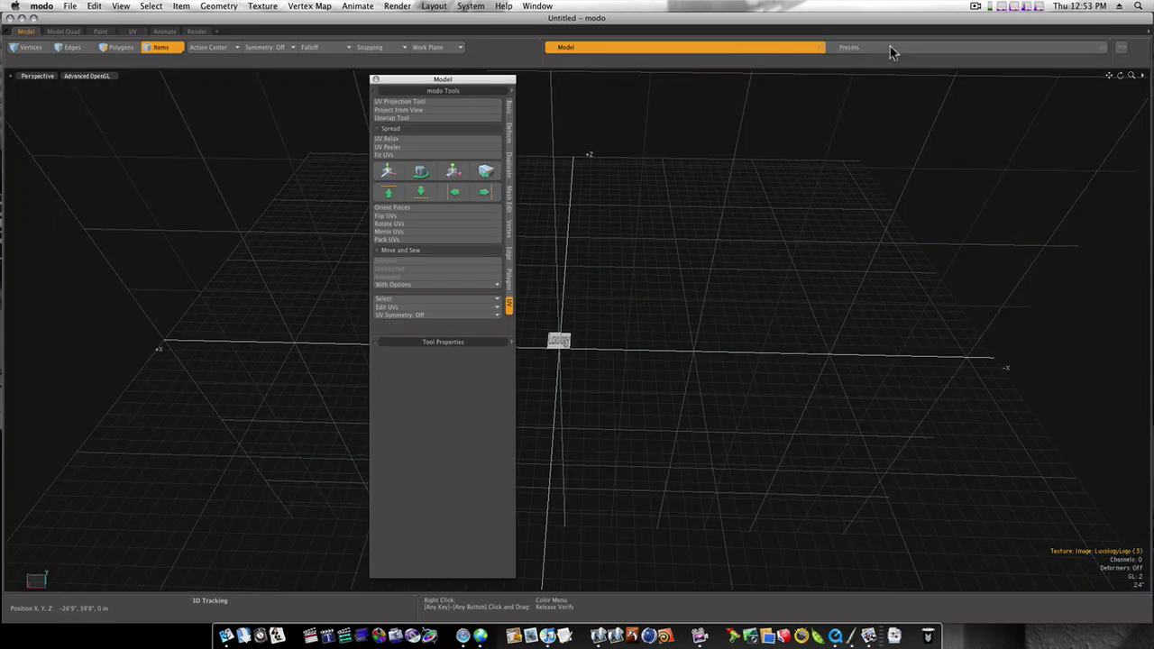
left_click(1122, 51)
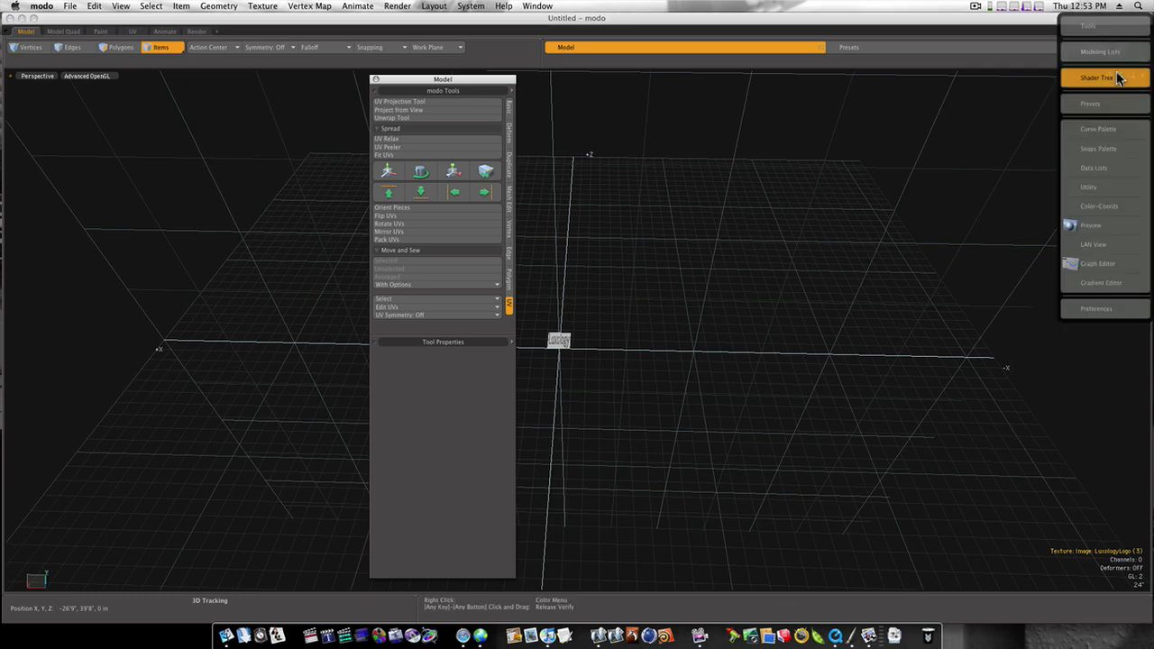
left_click(1122, 76)
left_click_drag(400, 79, 269, 79)
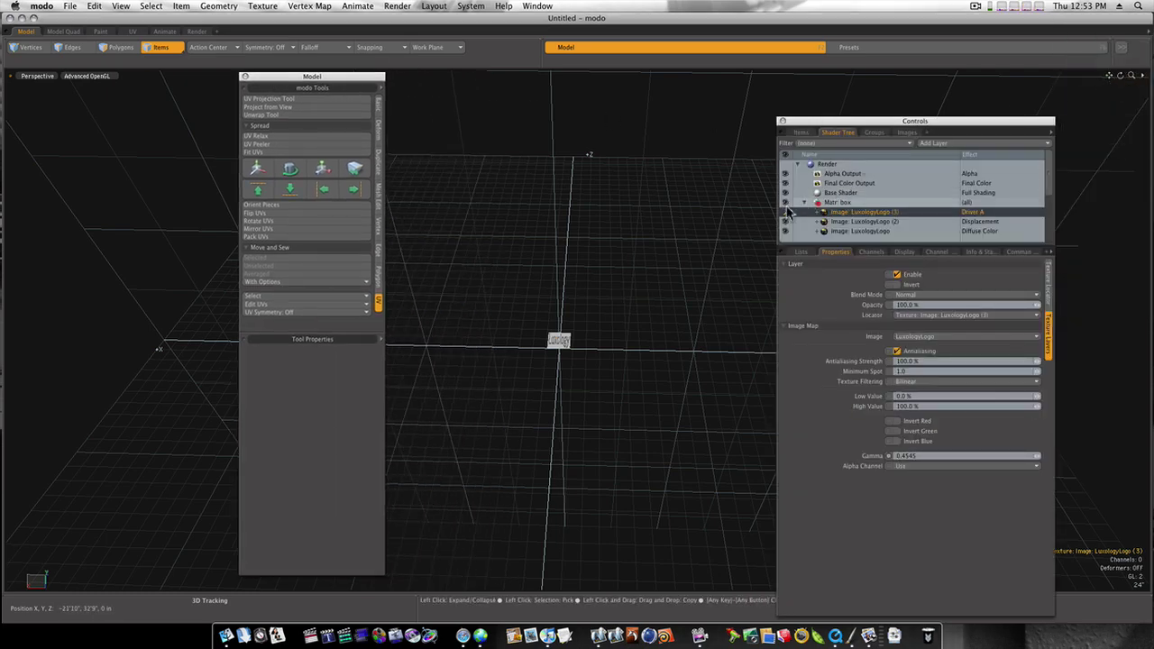
Step: Collapse the Matr: box material group in the Shader Tree and delete it
left_click(803, 201)
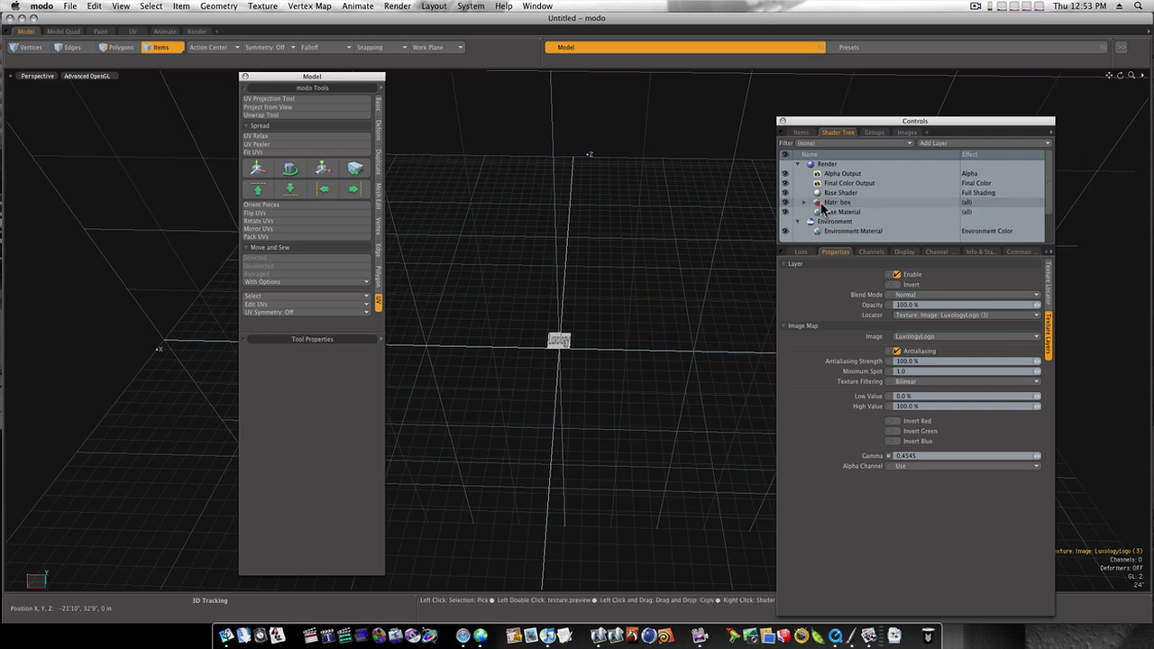
right_click(822, 208)
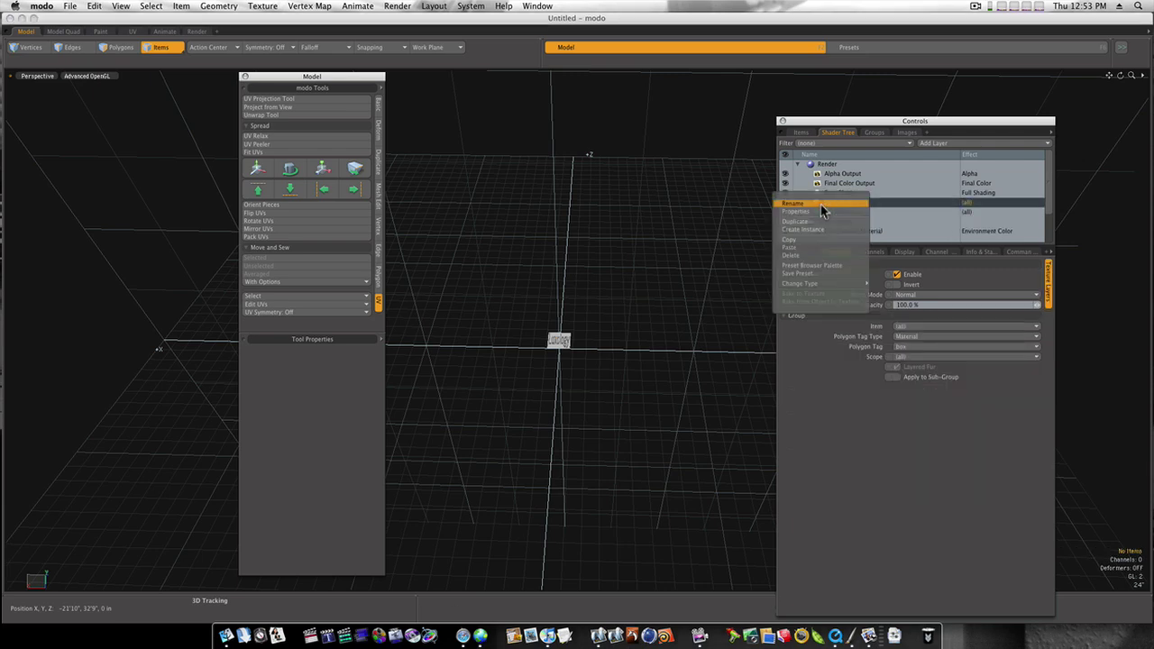
left_click(820, 257)
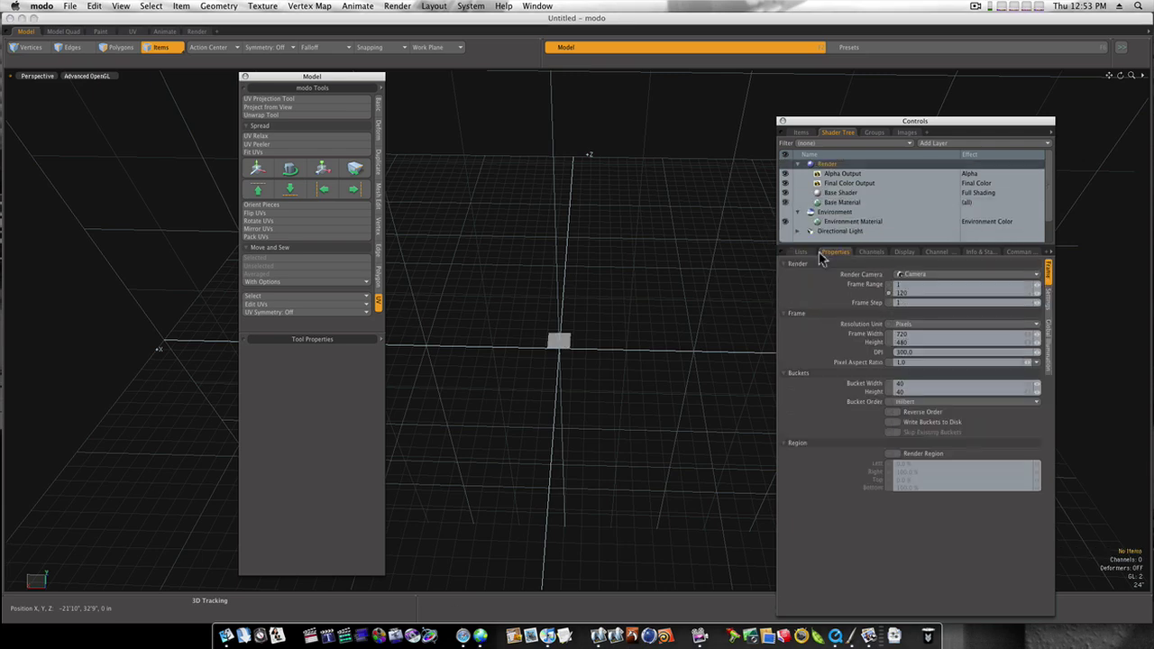
Step: Delete the Mesh item from the Items list, confirming removal of the last mesh
left_click(800, 132)
right_click(811, 191)
mouse_move(841, 213)
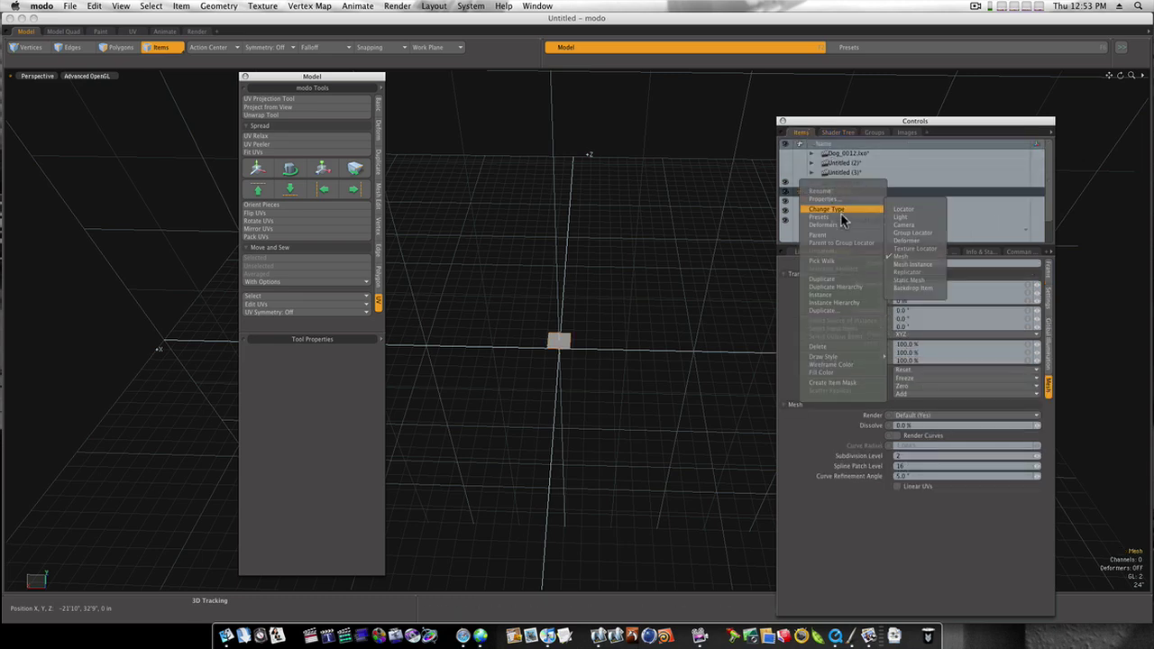
left_click(835, 347)
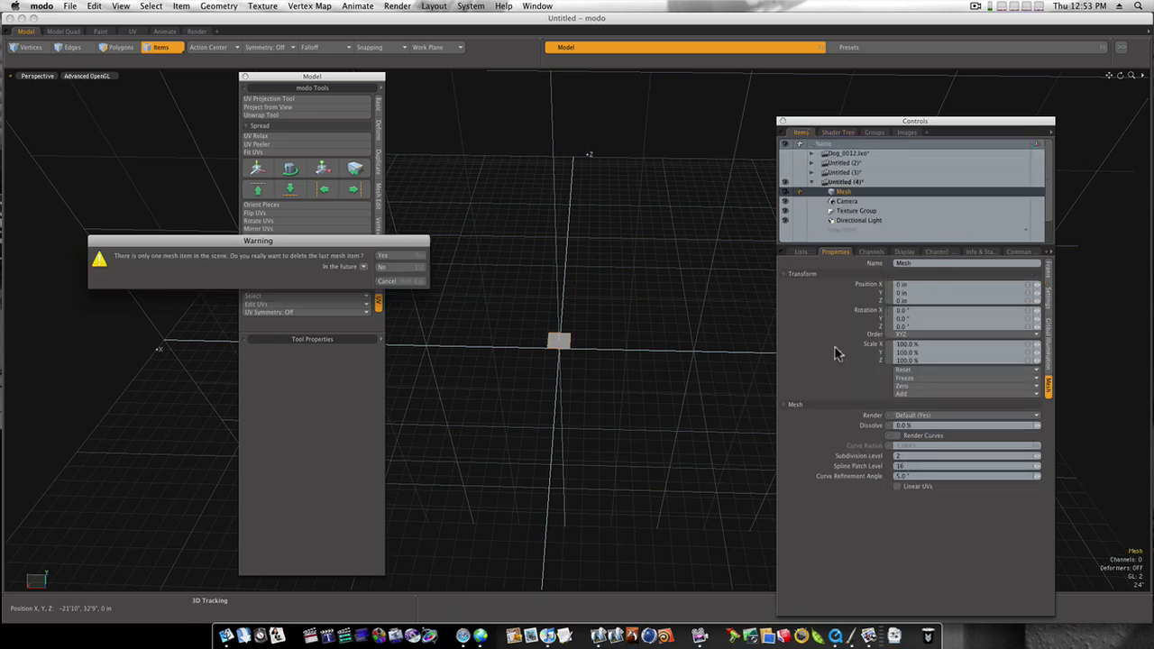
left_click(407, 257)
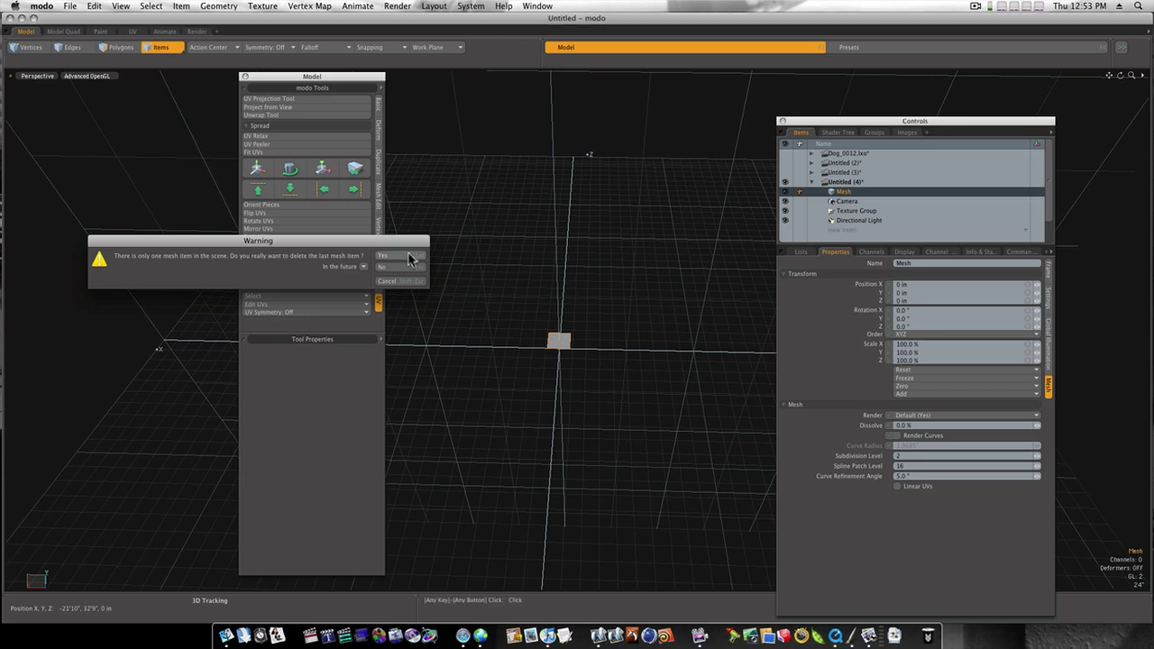
left_click(378, 106)
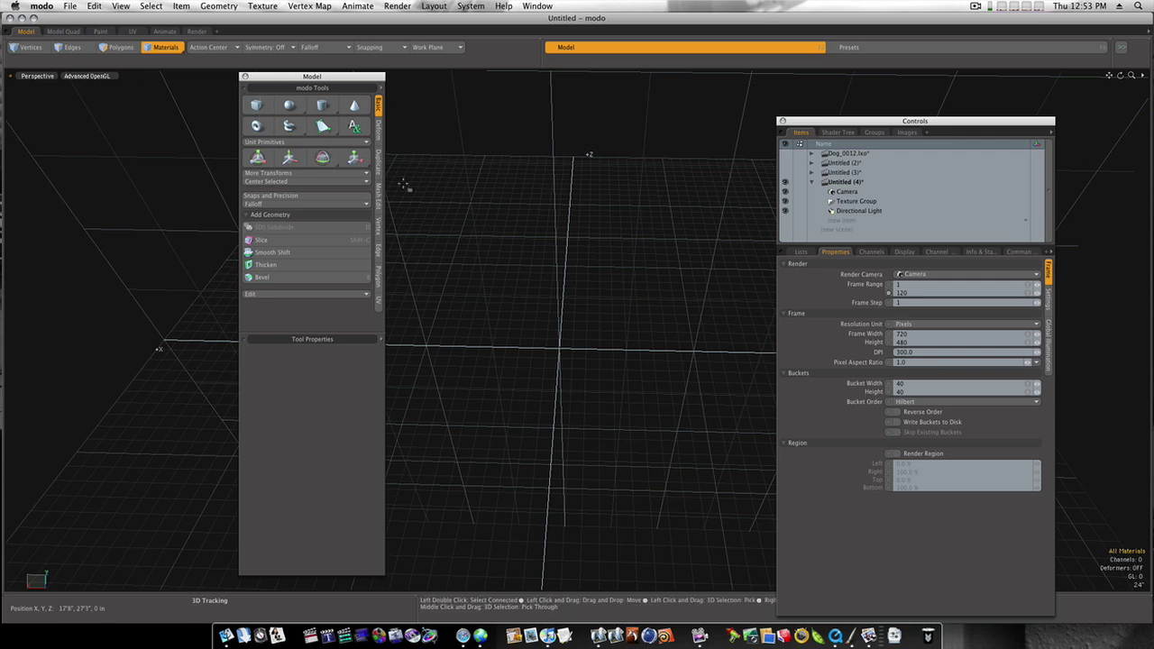
Step: Add a unit cube at the origin with the Cube tool and frame it in view
left_click_drag(577, 308, 578, 309, "alt")
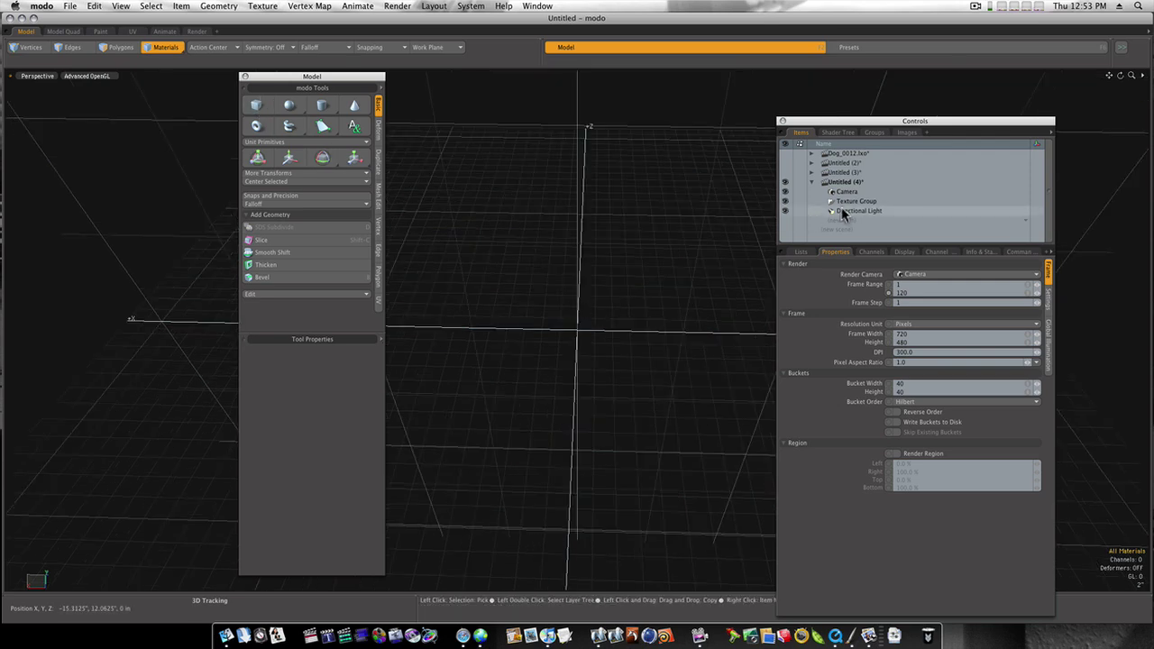
left_click(844, 220)
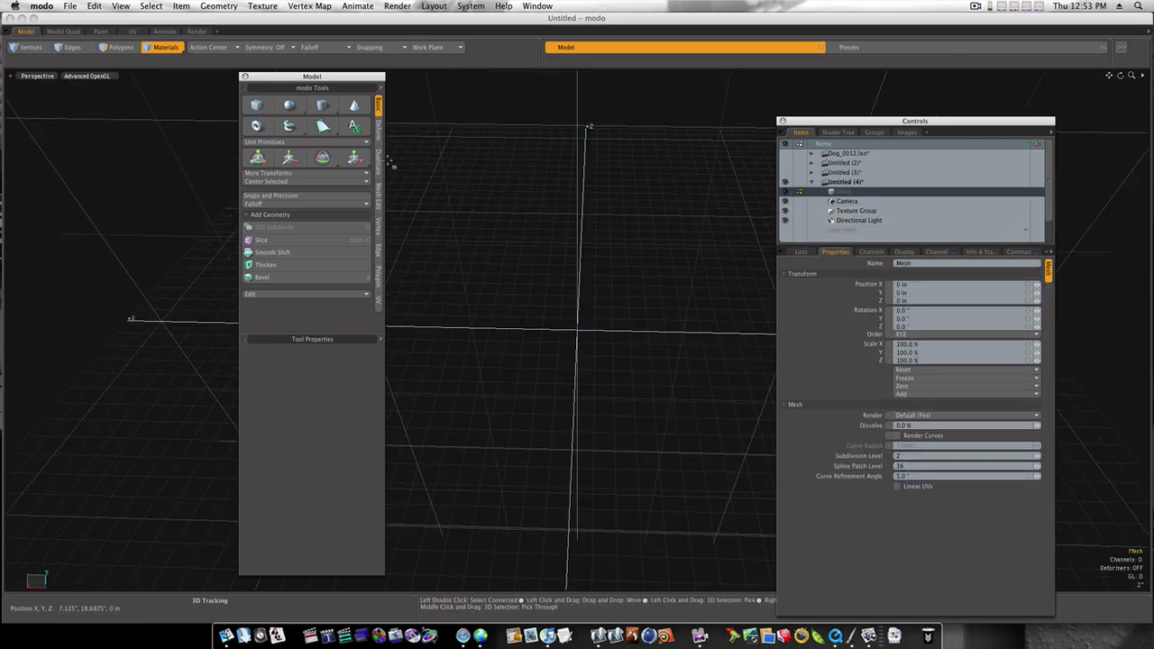
left_click(256, 105)
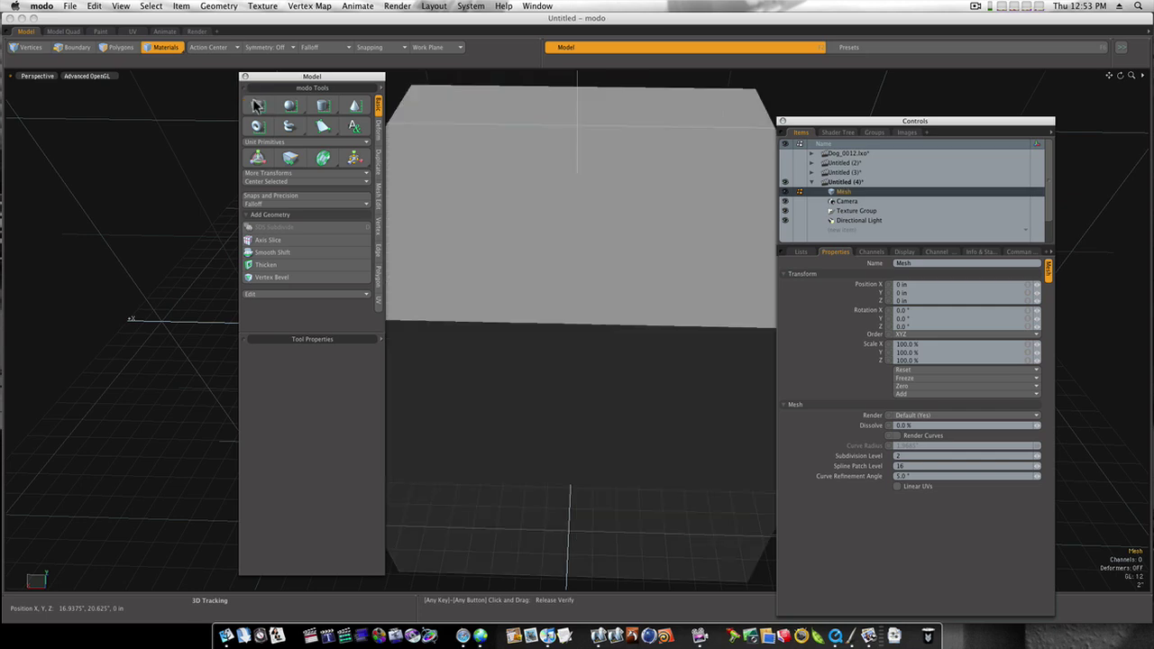
key("a")
Step: Switch to Polygons mode and select all six faces of the cube
left_click(491, 275)
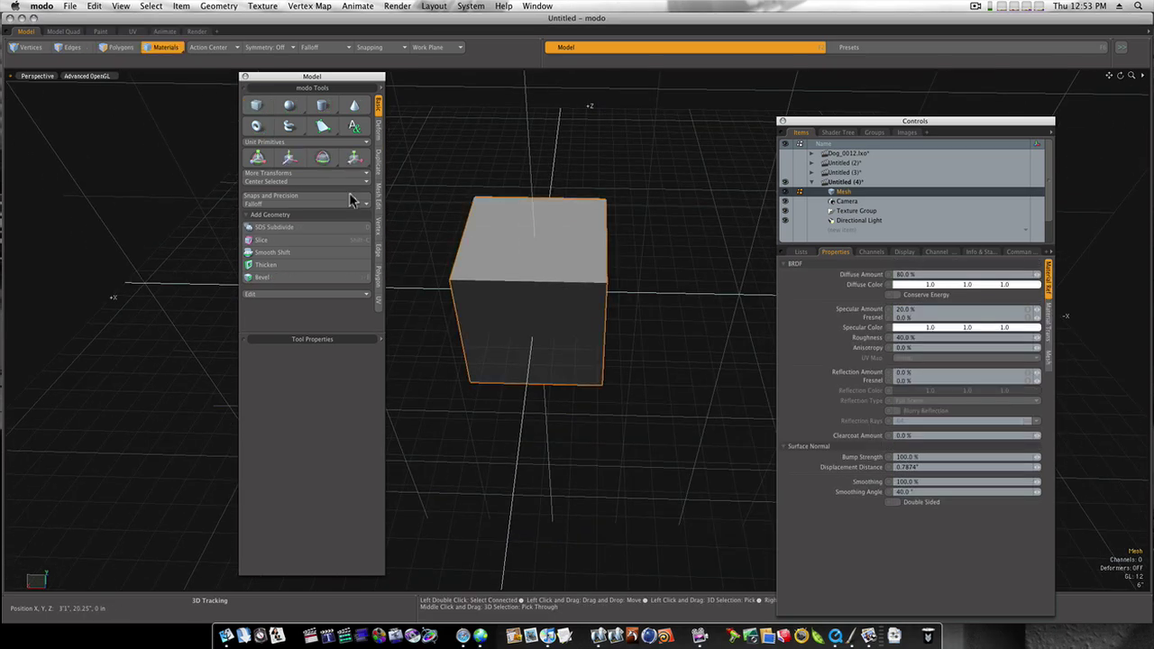
left_click(117, 47)
double_click(529, 260)
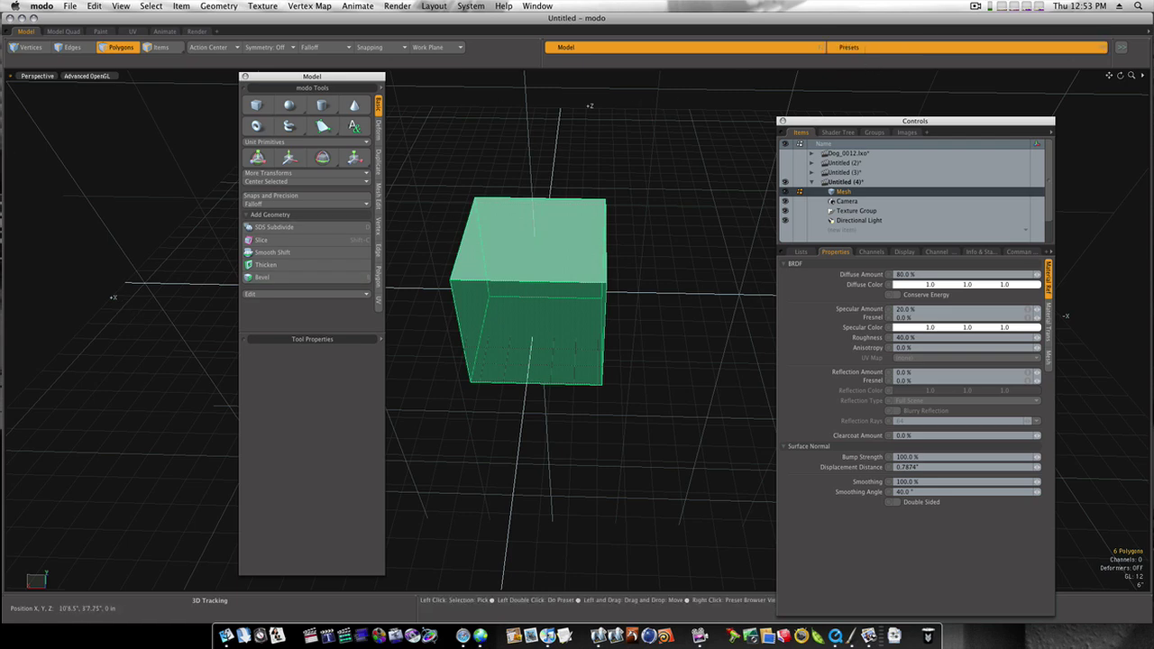
Step: Drop the LuxologyLogo preset onto the cube and preview it from an orbited Render layout camera
left_click_drag(493, 254, 541, 250)
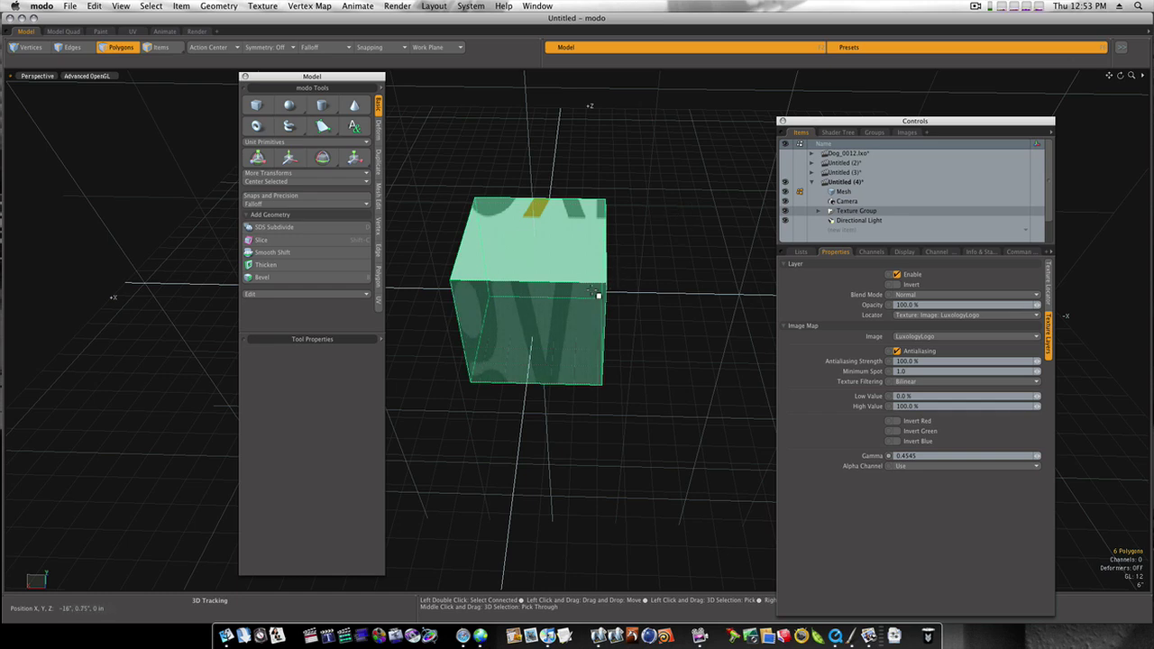
left_click(193, 32)
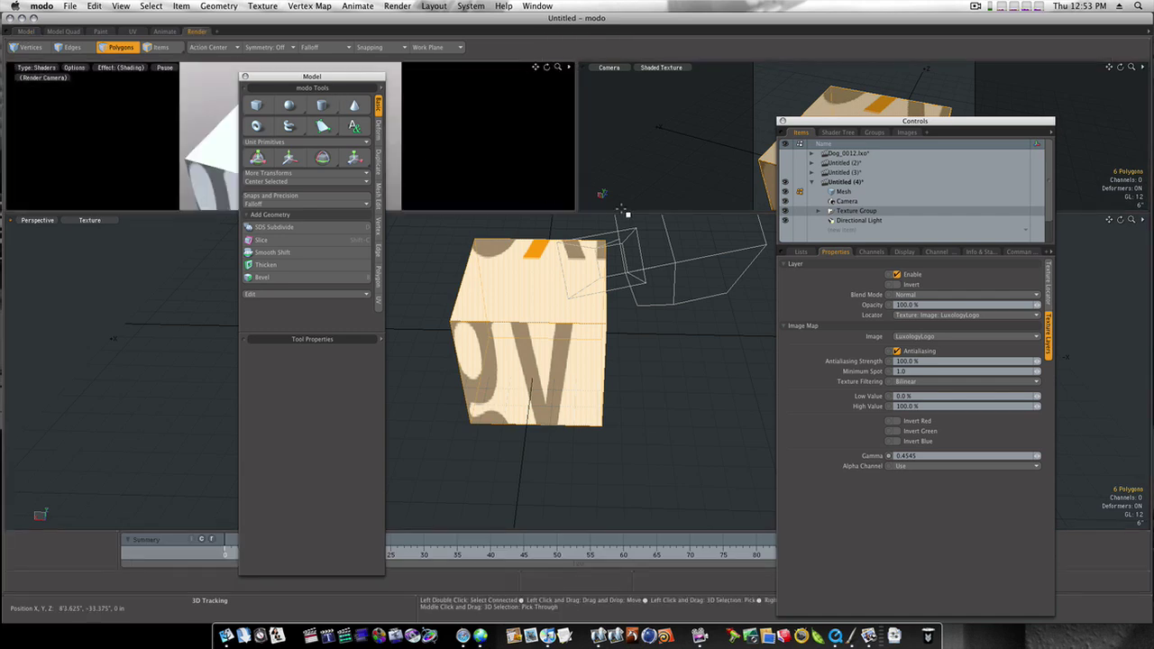
left_click(783, 121)
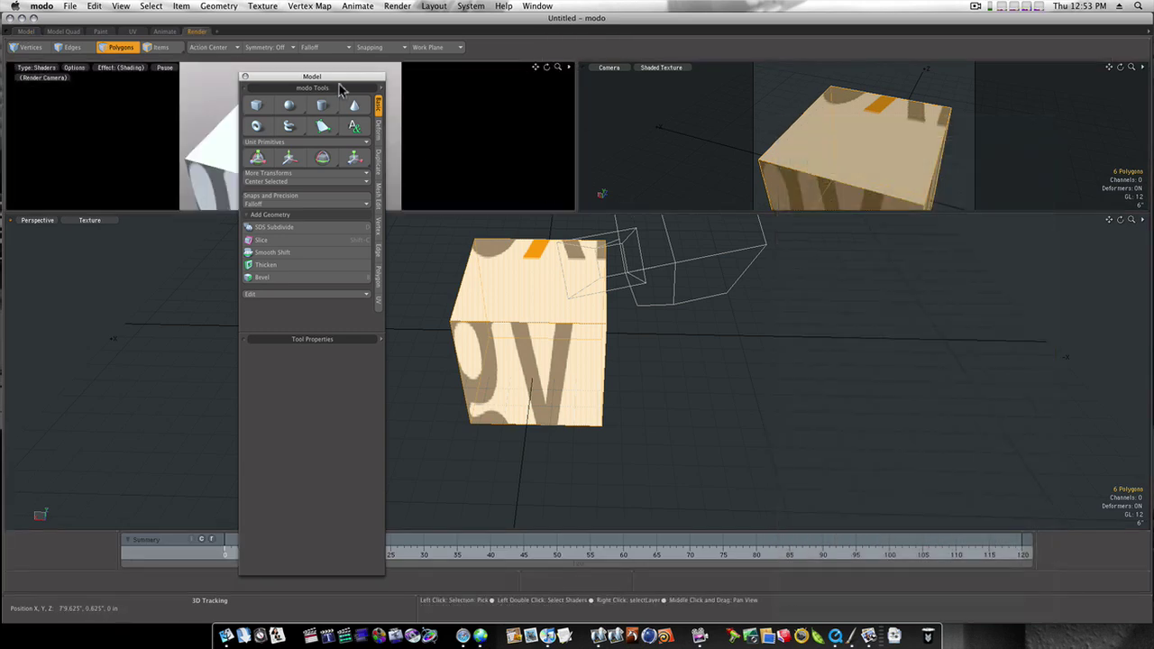
left_click_drag(300, 86, 367, 336)
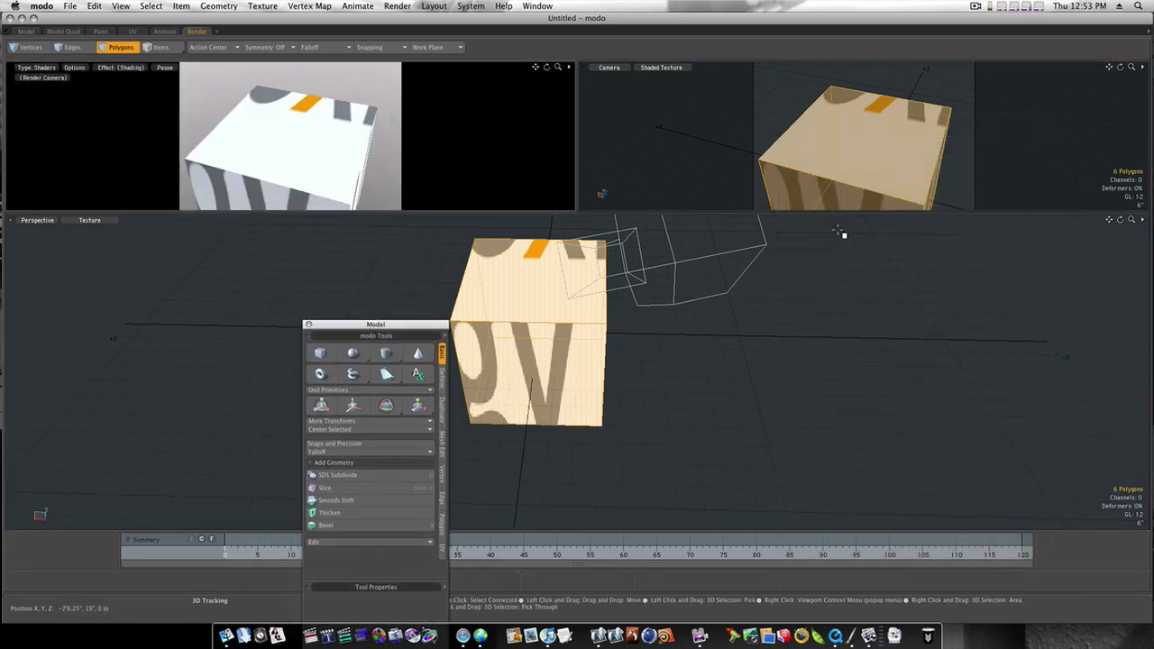
left_click_drag(829, 189, 520, 165, "ctrl+alt")
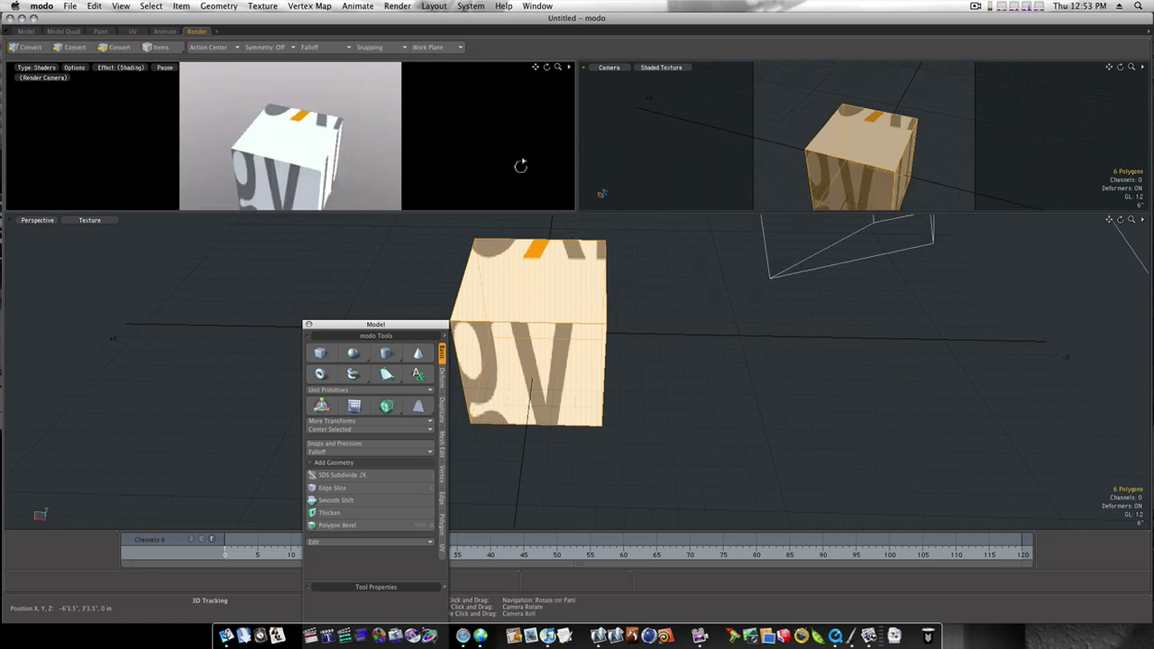
left_click_drag(847, 168, 737, 167, "alt")
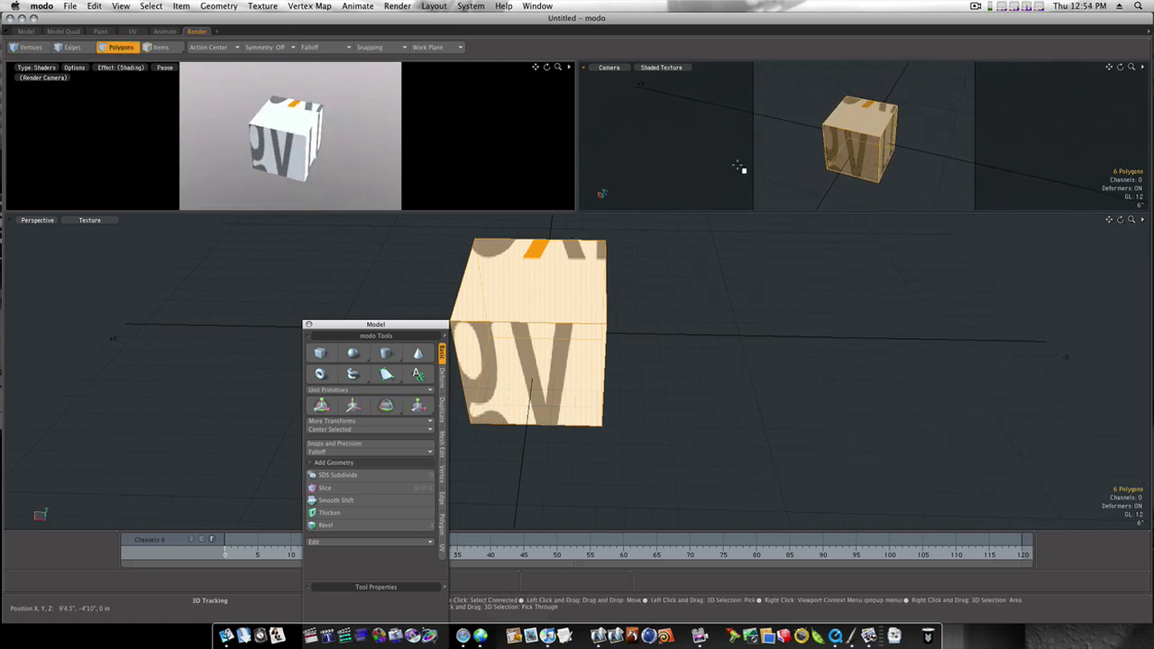
left_click(442, 546)
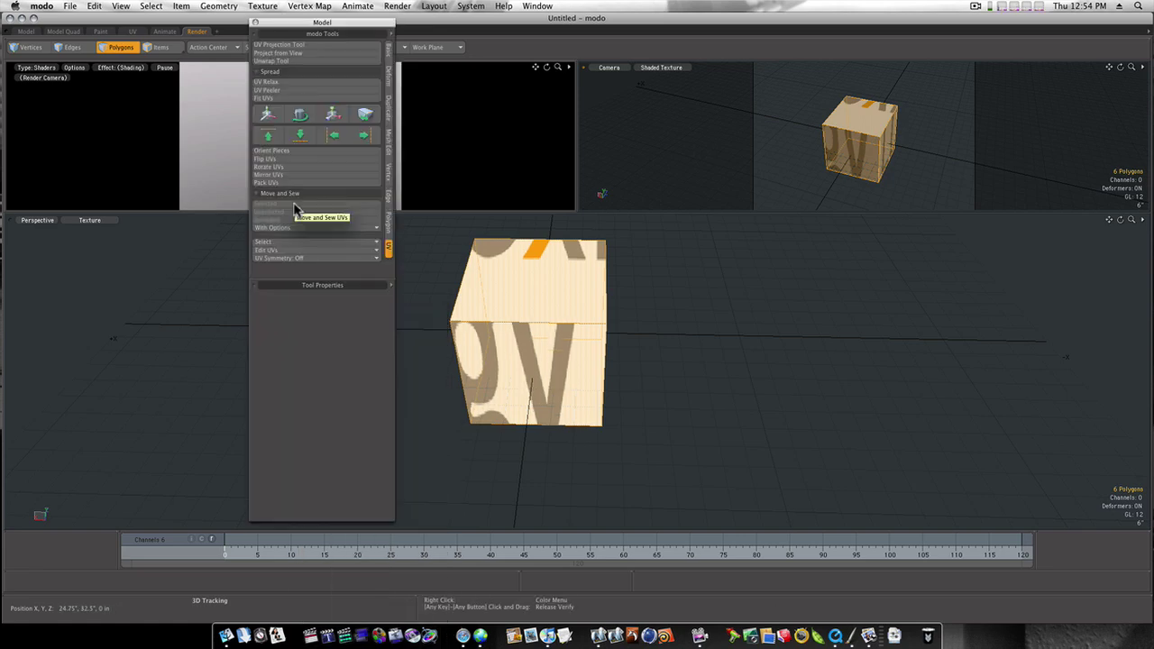